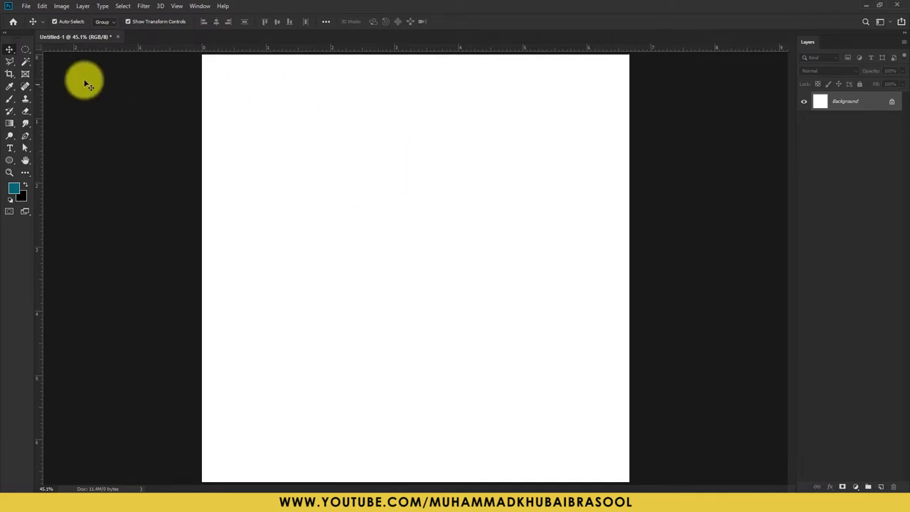
Draw a large square Frame Tool placeholder (Frame 1) on the blank page
click(26, 74)
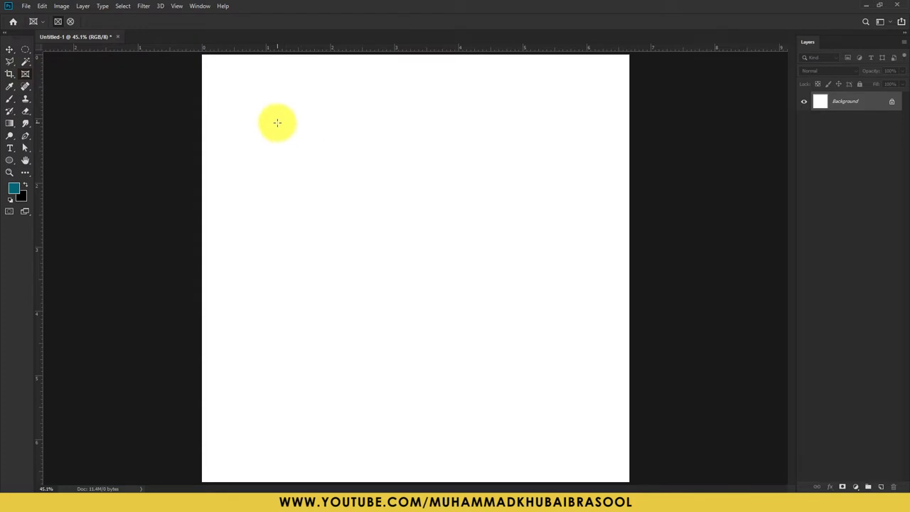
drag(260, 102, 561, 439)
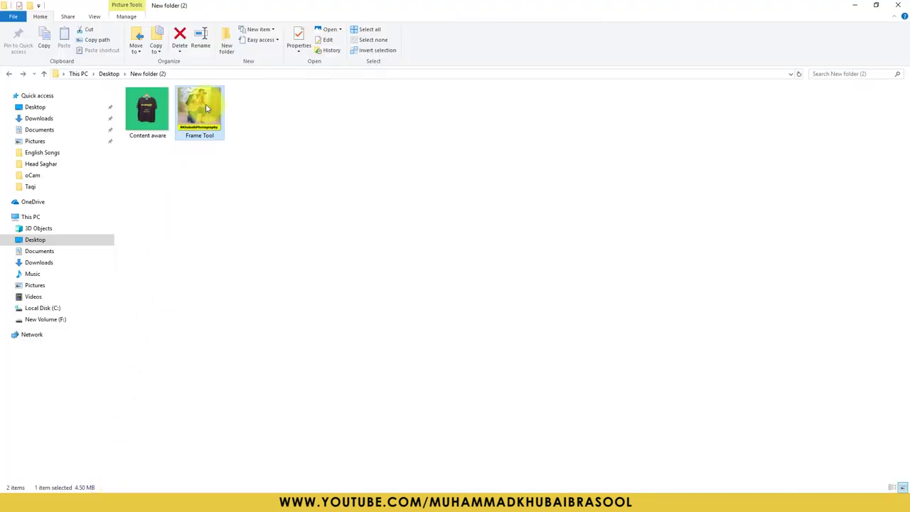
Drop the Frame Tool photo from the Explorer folder into the square frame
mouse_move(206, 106)
mouse_down()
mouse_move(654, 399)
mouse_move(436, 237)
mouse_up()
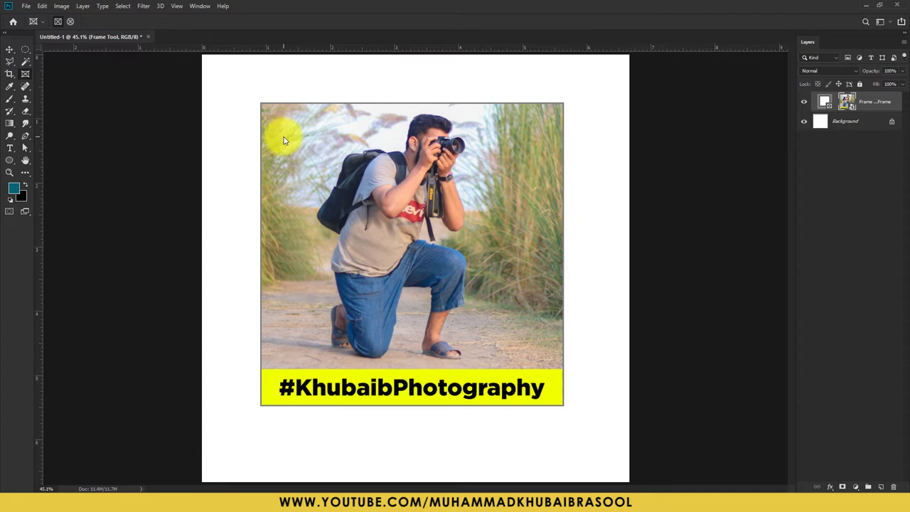
Shrink the square frame from its right edge and top corner, and shift the photo inside it
click(848, 105)
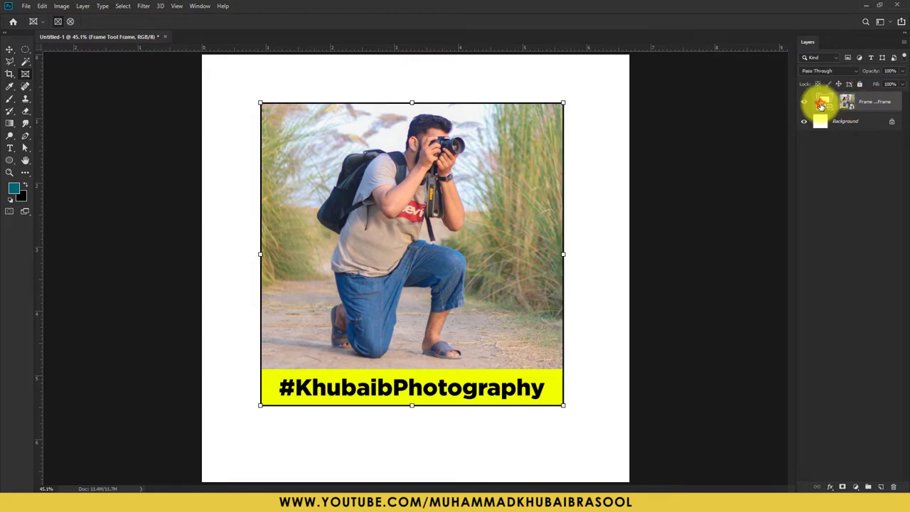
mouse_move(564, 254)
mouse_down()
mouse_move(529, 255)
mouse_move(546, 254)
mouse_up()
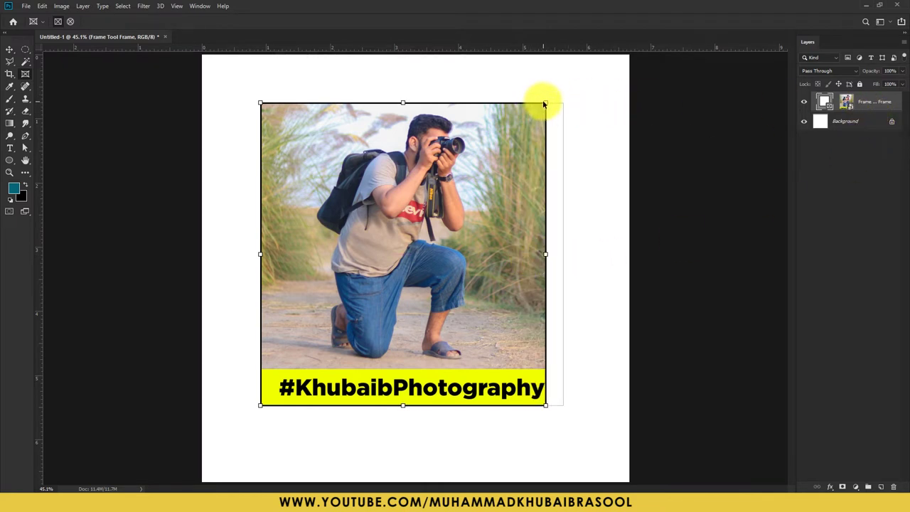
drag(542, 104, 540, 120)
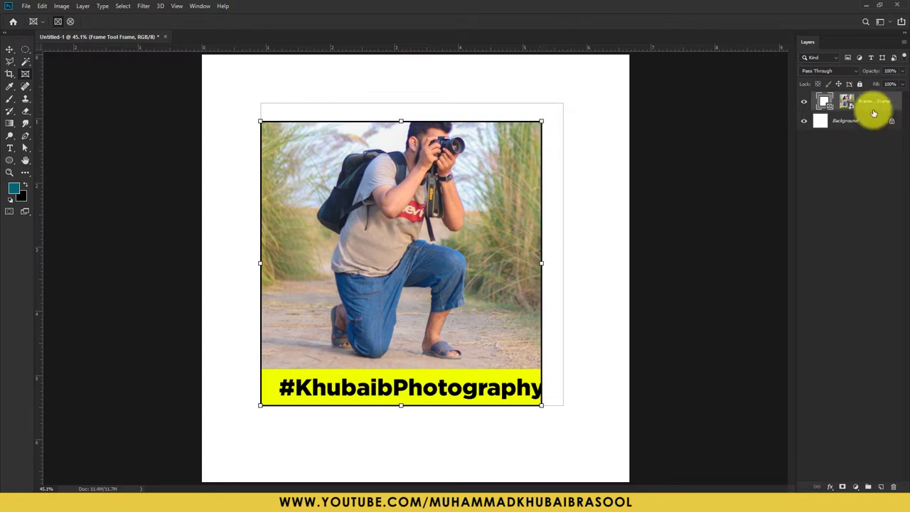
click(846, 101)
mouse_move(480, 180)
mouse_down()
mouse_move(484, 211)
mouse_move(475, 187)
mouse_up()
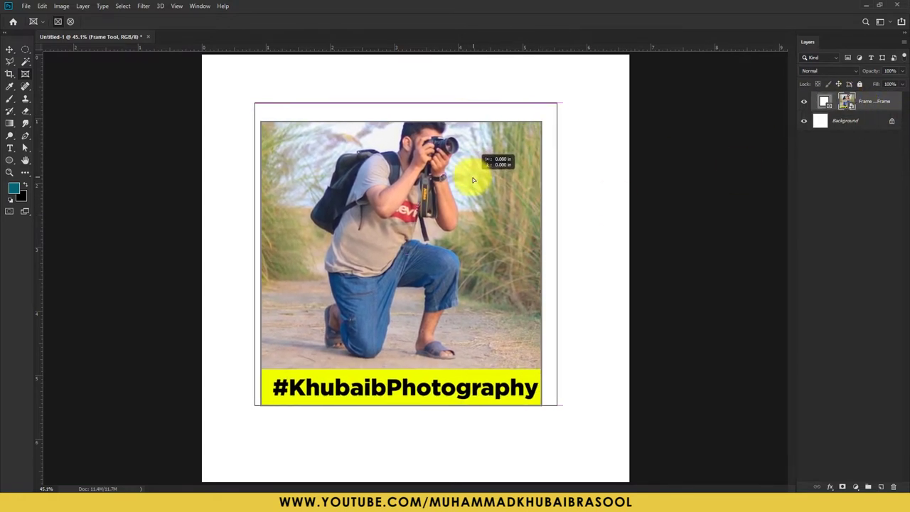
Nudge the framed photo right on the page with the Move Tool, then hide its layer
click(9, 50)
click(594, 102)
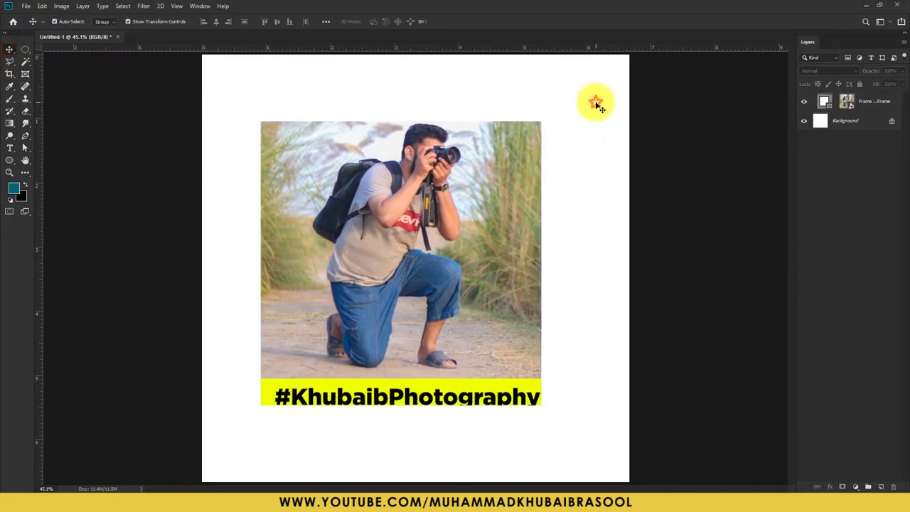
click(484, 174)
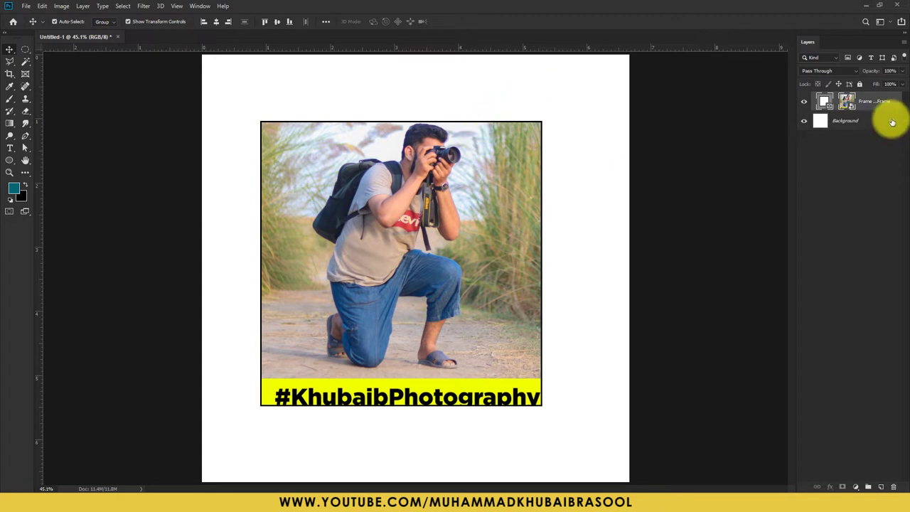
mouse_move(441, 238)
mouse_down()
mouse_move(455, 227)
mouse_move(459, 237)
mouse_up()
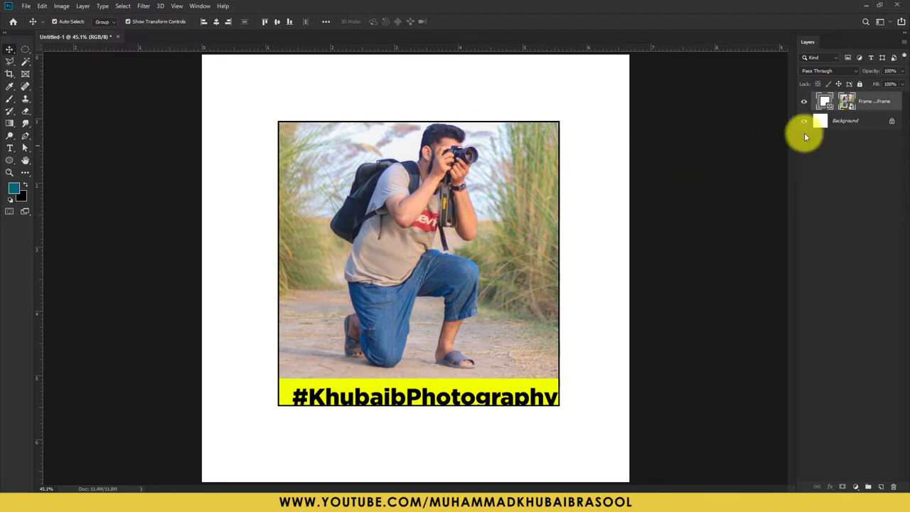
click(804, 101)
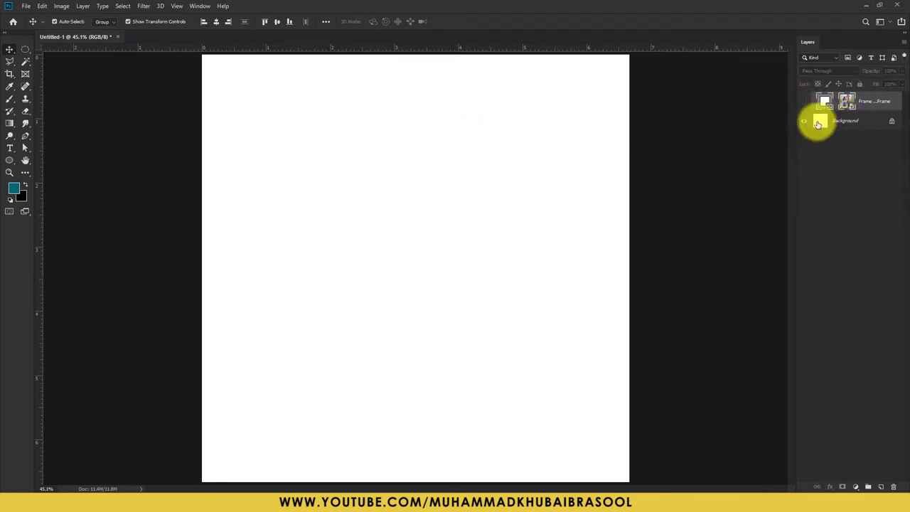
Draw an elliptical frame on the page and move it up slightly
click(26, 79)
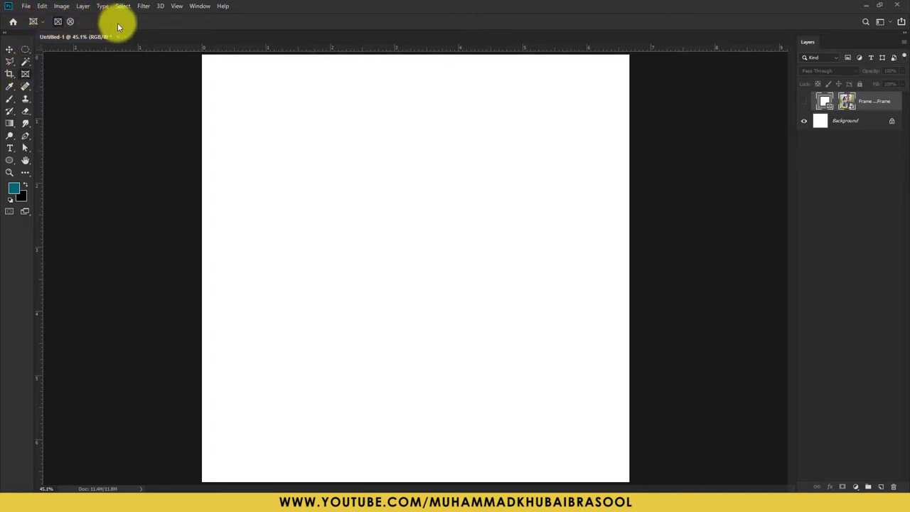
click(71, 22)
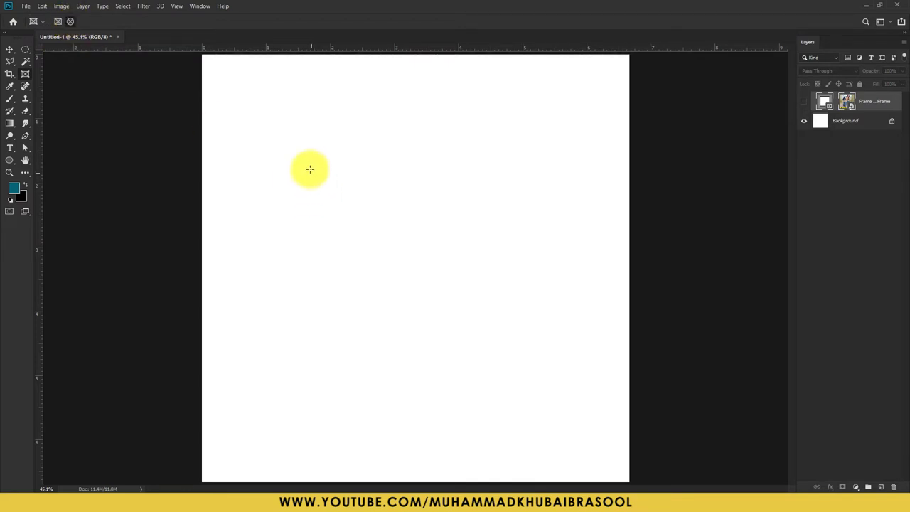
drag(308, 165, 540, 372)
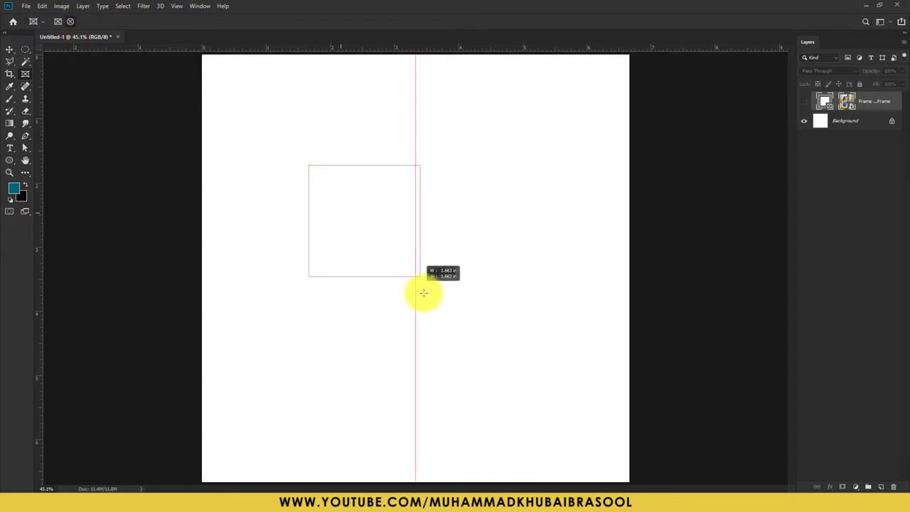
drag(428, 274, 426, 249)
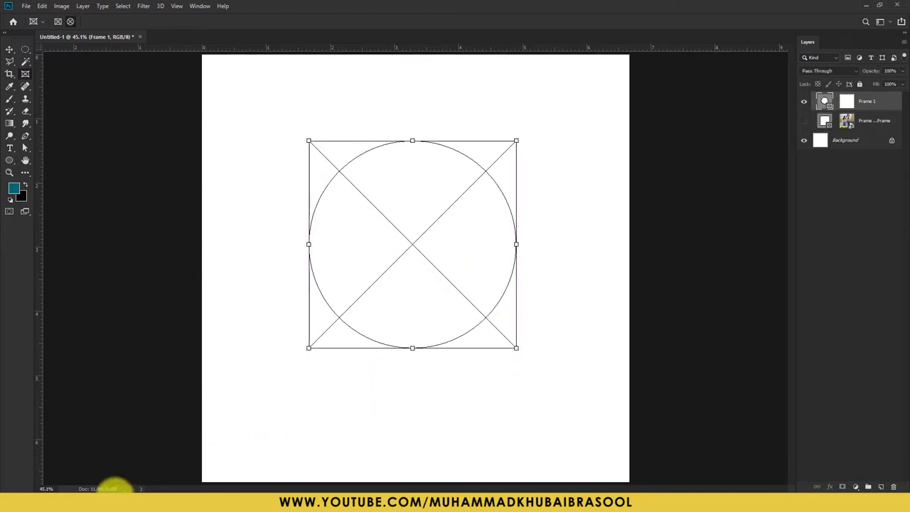
Place the Frame Tool photo into the circular frame, adjust it, then hide its layer
click(121, 489)
mouse_move(203, 124)
mouse_down()
mouse_move(278, 207)
mouse_move(431, 220)
mouse_up()
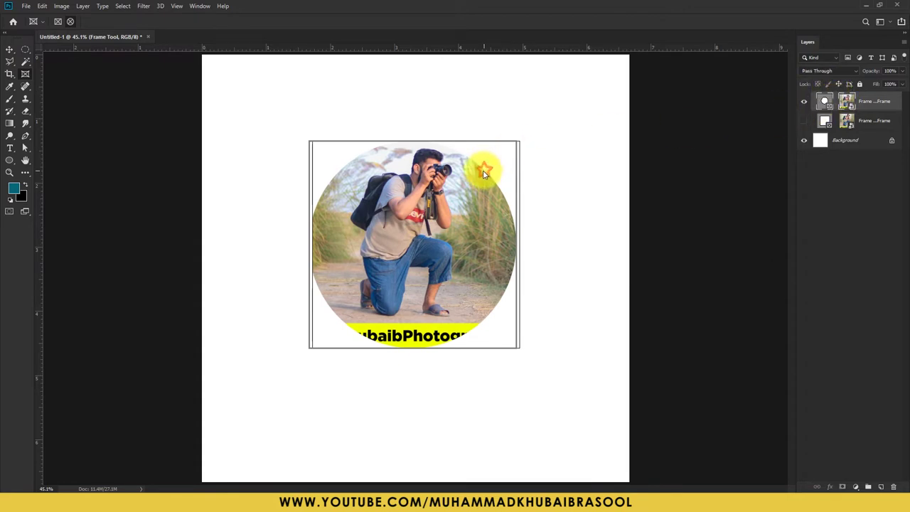
drag(482, 173, 479, 174)
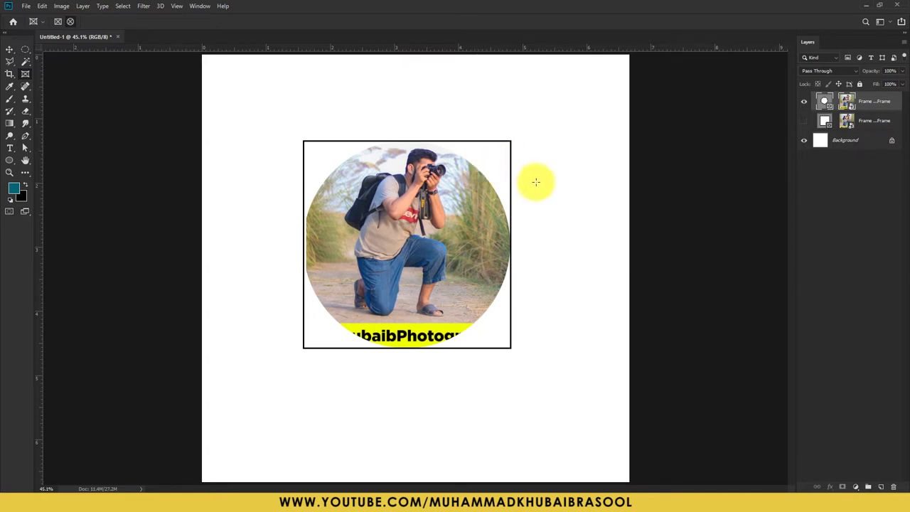
click(803, 101)
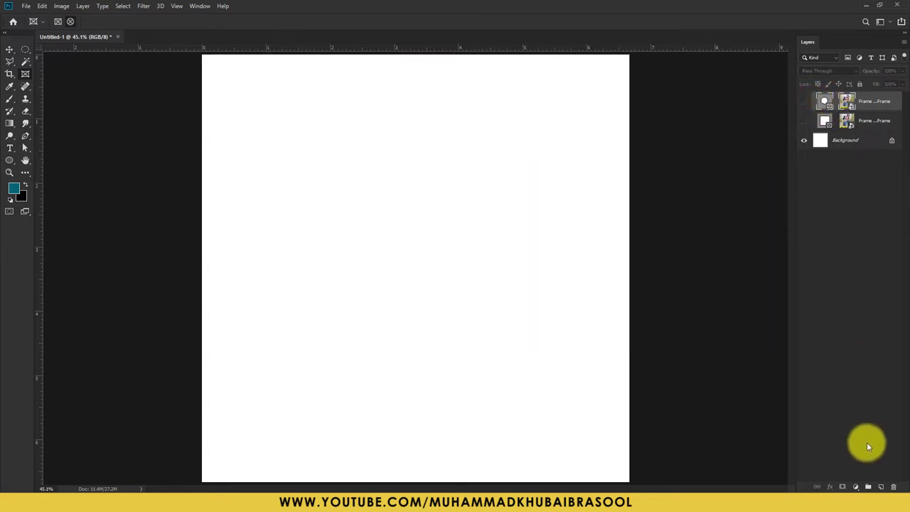
Make a circular Elliptical Marquee selection near the page centre and add a new empty layer
click(26, 50)
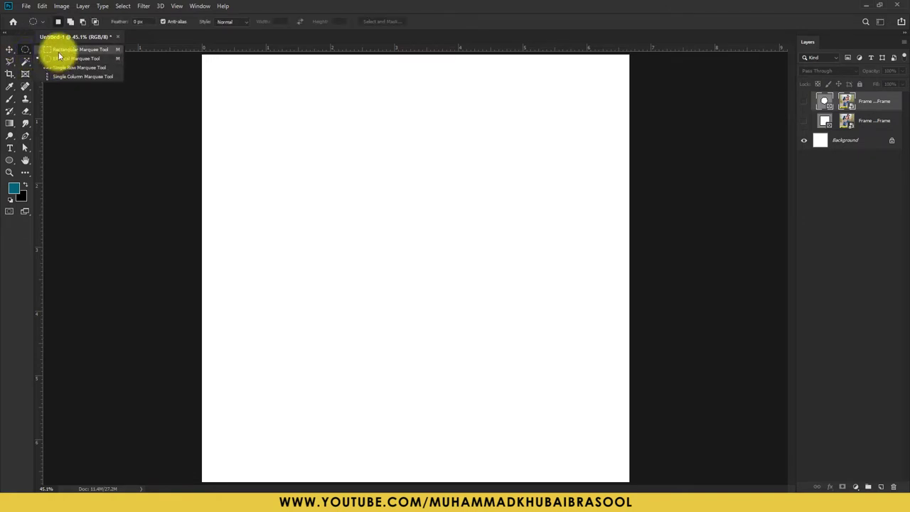
click(74, 61)
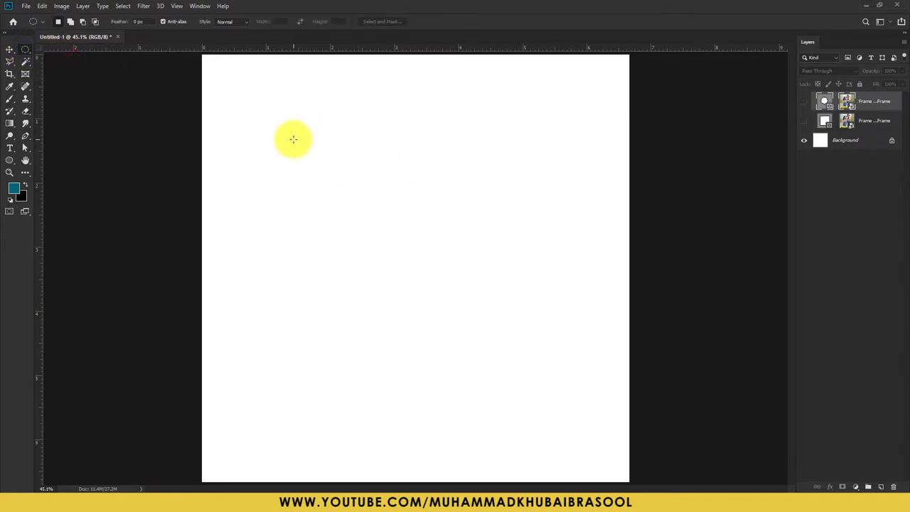
drag(293, 140, 488, 332)
drag(402, 223, 420, 237)
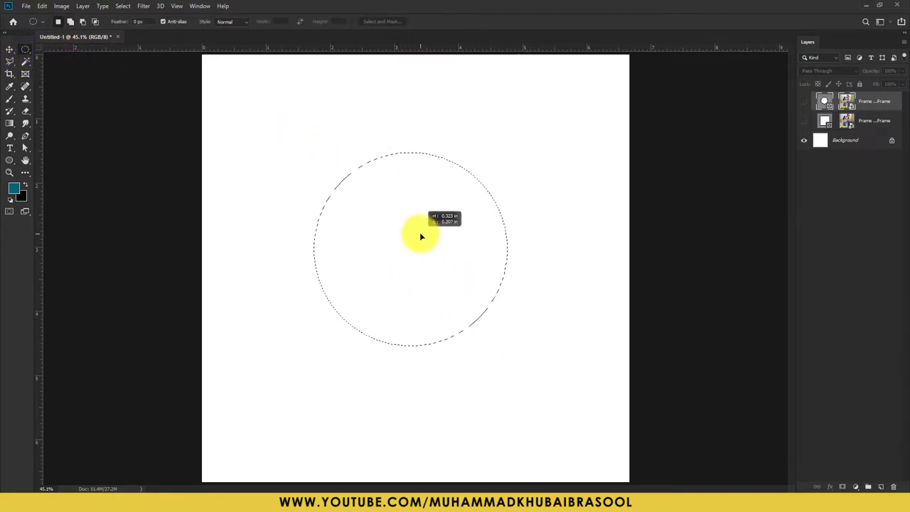
click(881, 487)
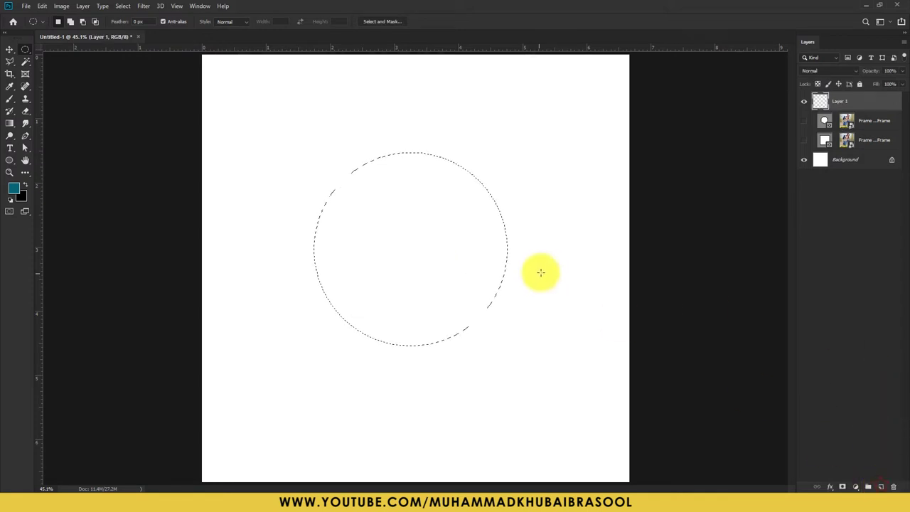
Fill the circle with solid black, then drag the next photo over from File Explorer
right_click(575, 245)
click(605, 360)
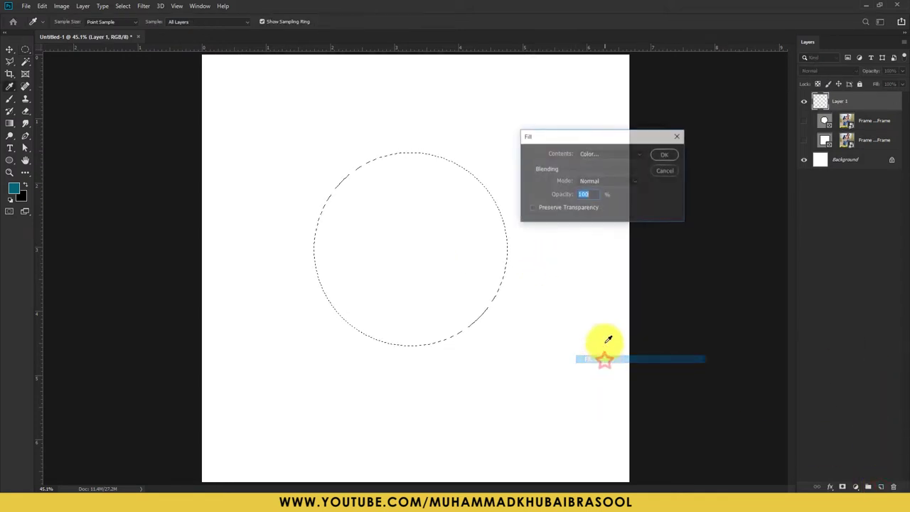
click(598, 155)
click(596, 178)
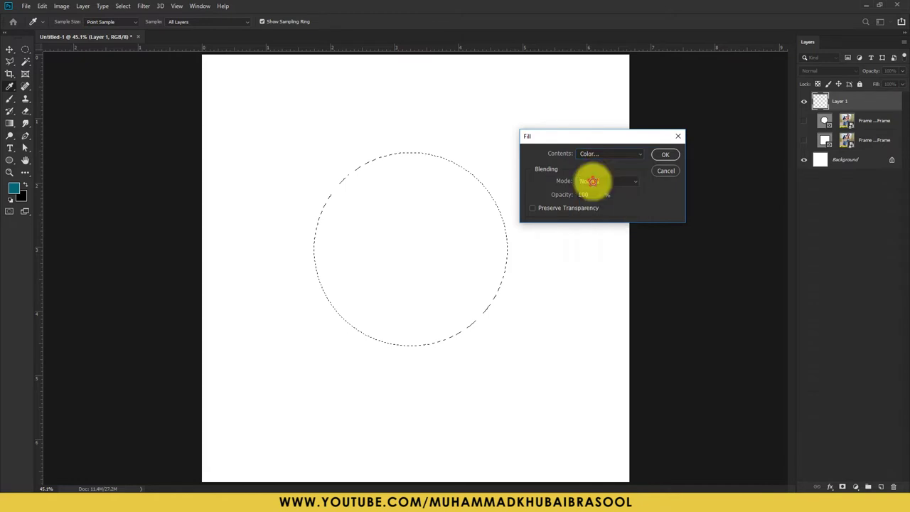
click(732, 105)
key(m)
click(662, 154)
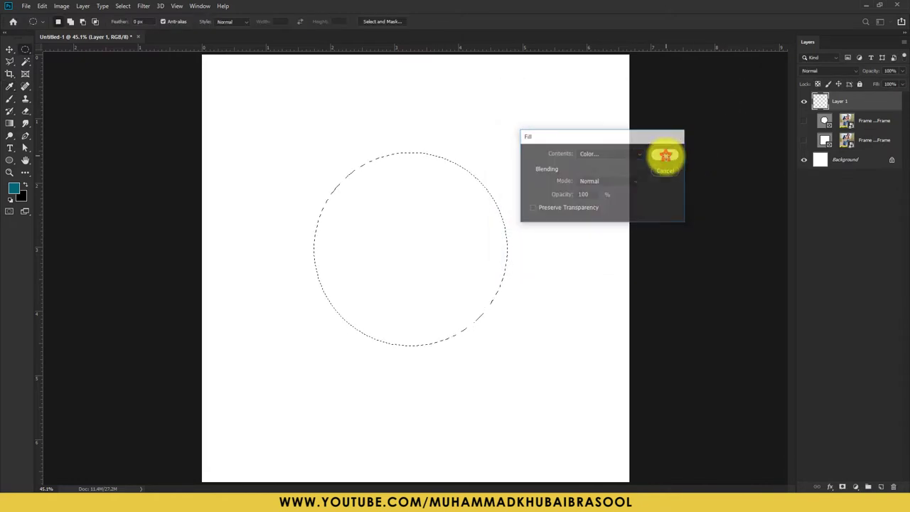
click(554, 222)
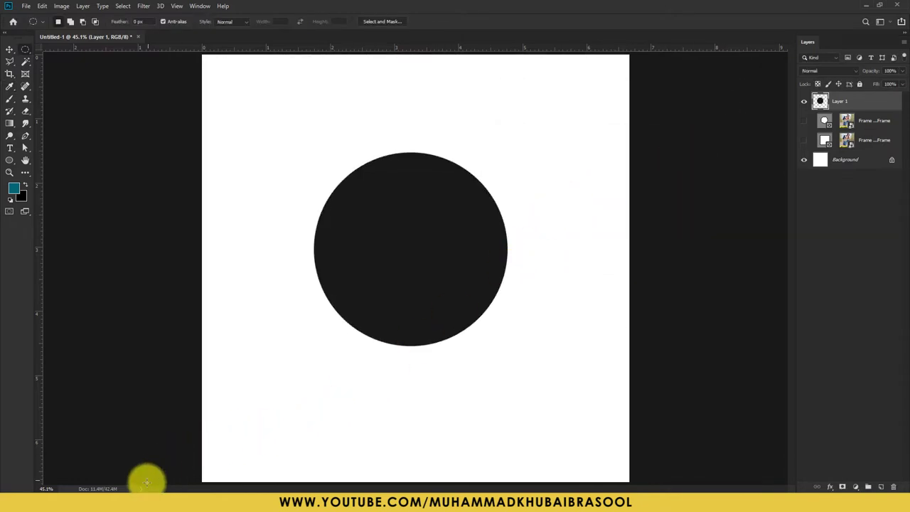
click(108, 487)
drag(203, 145, 617, 477)
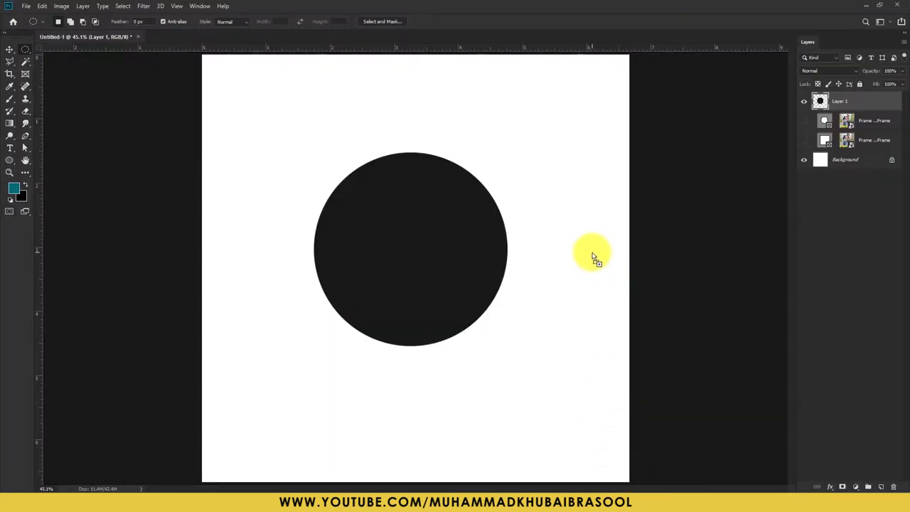
Place the photographer photo and clip it into the black circle as a clipping mask
drag(617, 475, 593, 254)
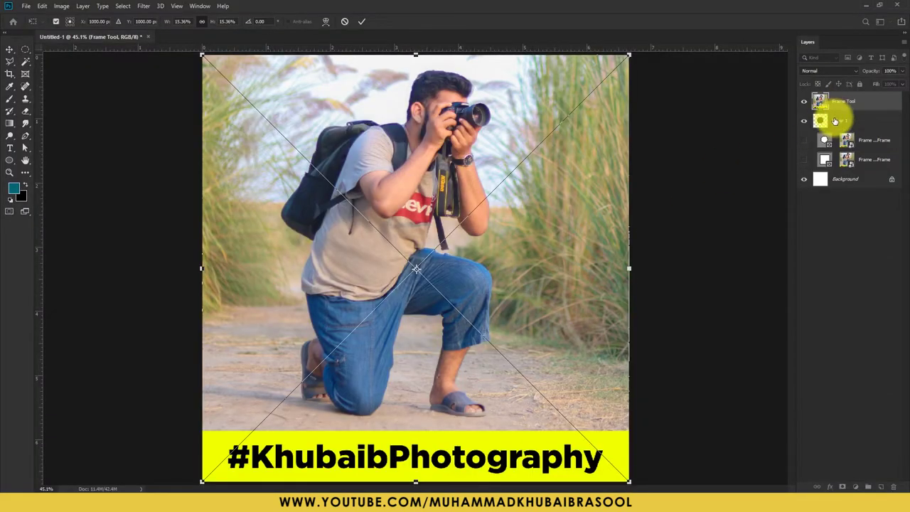
key(Return)
right_click(862, 99)
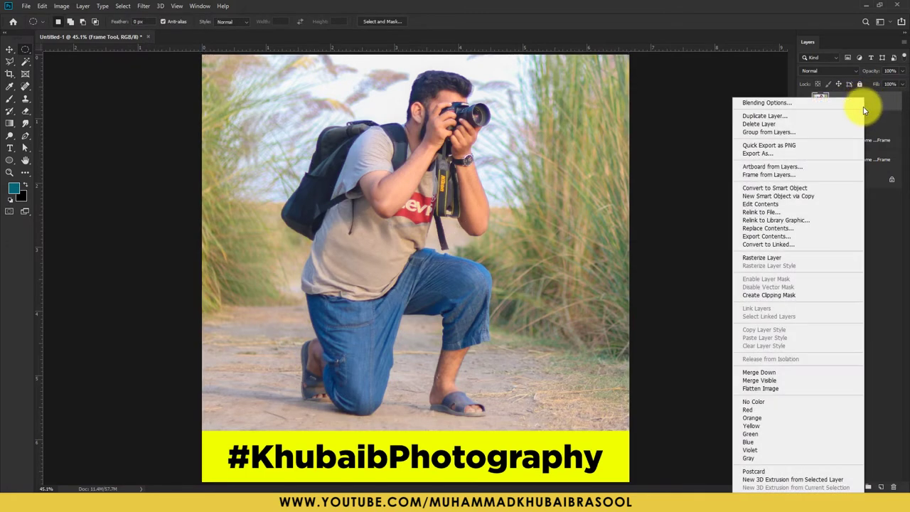
click(764, 295)
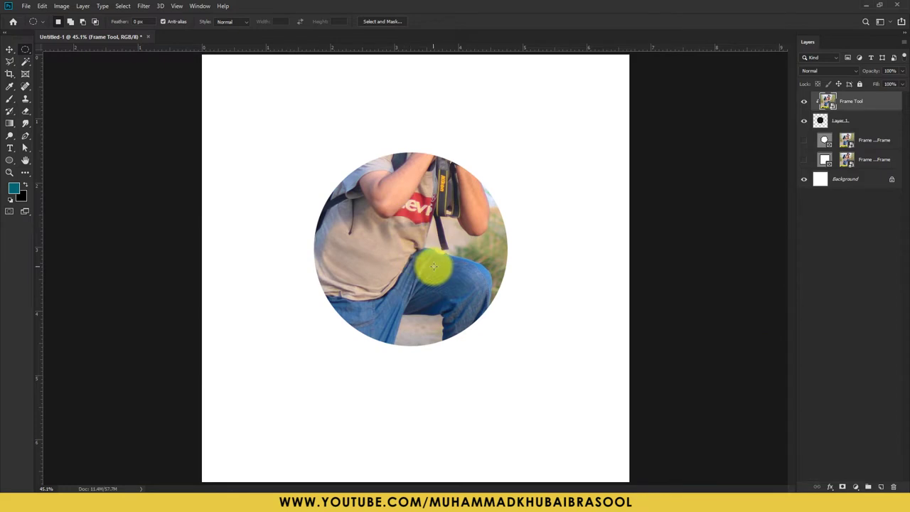
Move and scale the clipped photo so his face and camera show in the circle
click(9, 48)
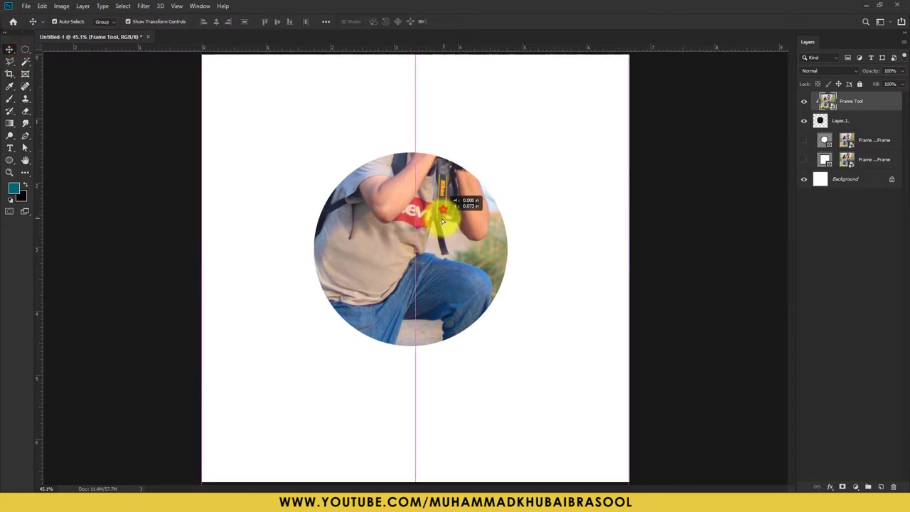
mouse_move(441, 217)
mouse_down()
mouse_move(422, 292)
mouse_move(426, 324)
mouse_up()
key(ctrl+t)
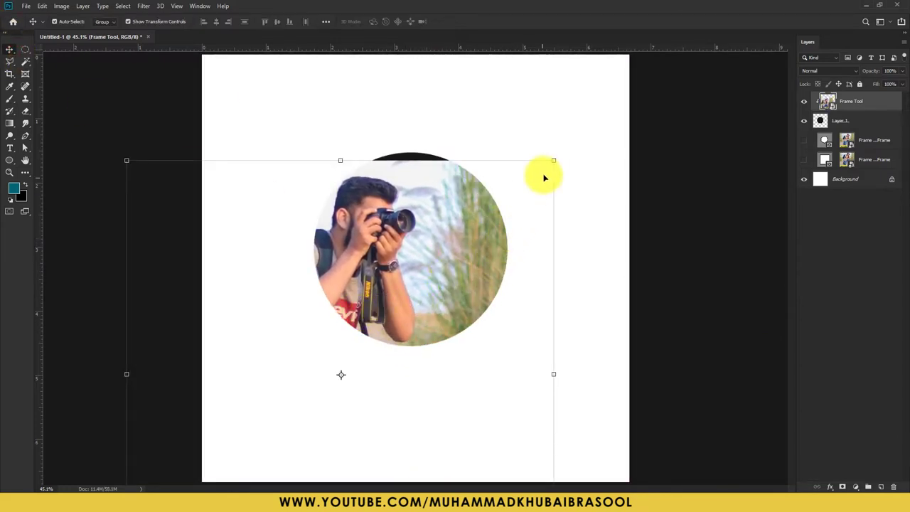
mouse_move(551, 159)
mouse_down()
mouse_move(321, 368)
mouse_move(304, 410)
mouse_up()
mouse_move(244, 451)
mouse_down()
mouse_move(415, 209)
mouse_move(459, 199)
mouse_up()
key(Return)
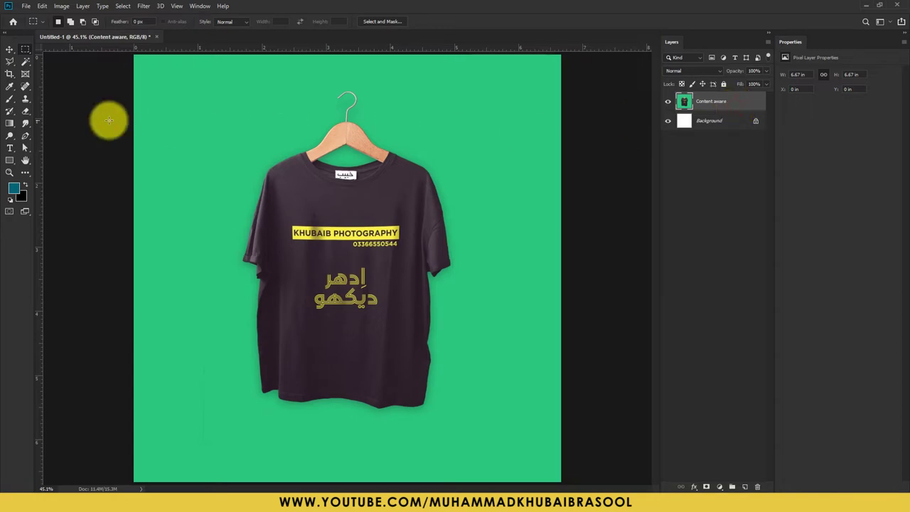
Outline the Urdu text with the Polygonal Lasso and open Edit > Content-Aware Fill
click(9, 60)
click(372, 267)
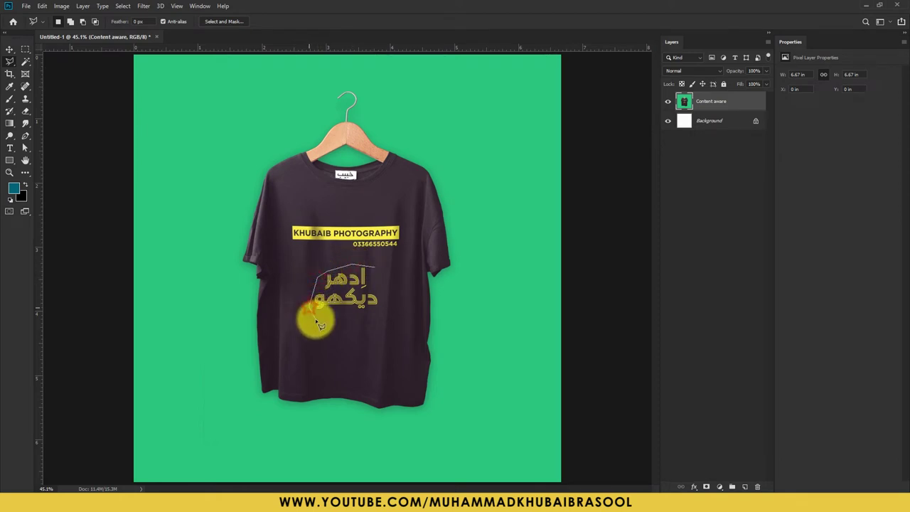
click(315, 320)
click(385, 319)
click(384, 284)
click(372, 266)
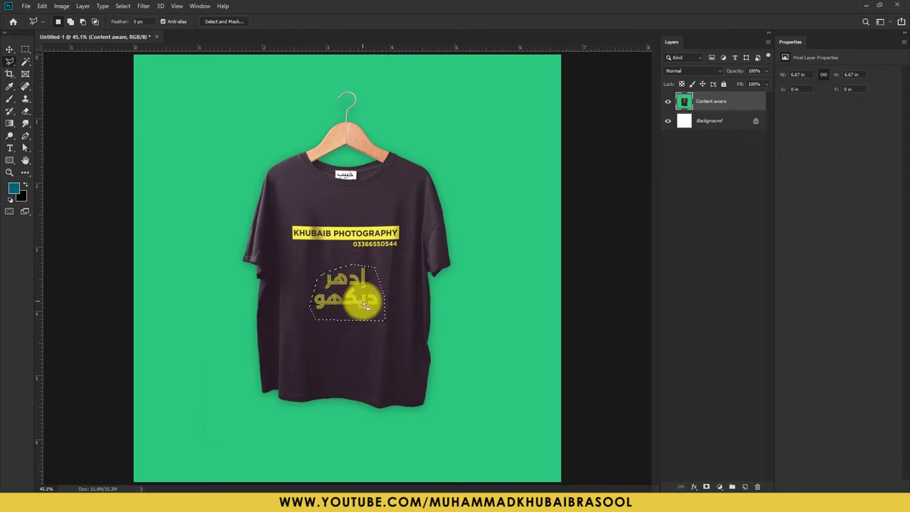
click(42, 6)
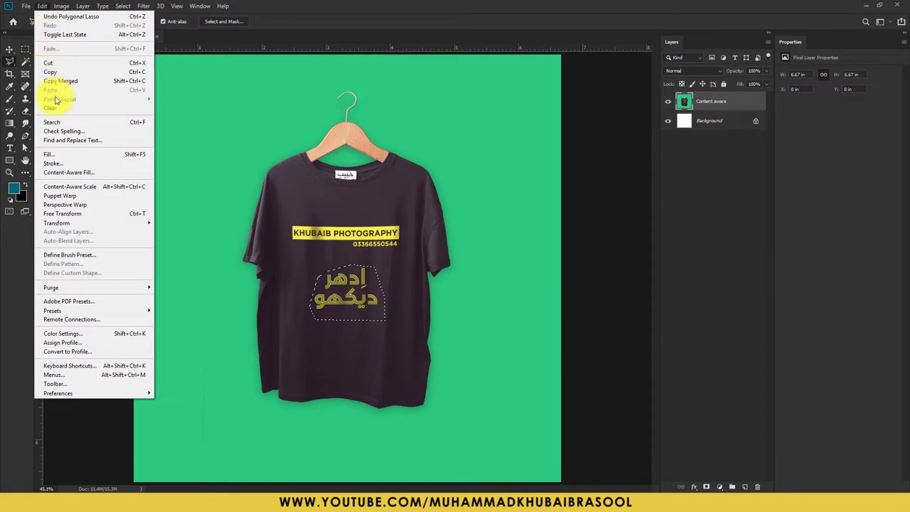
click(51, 172)
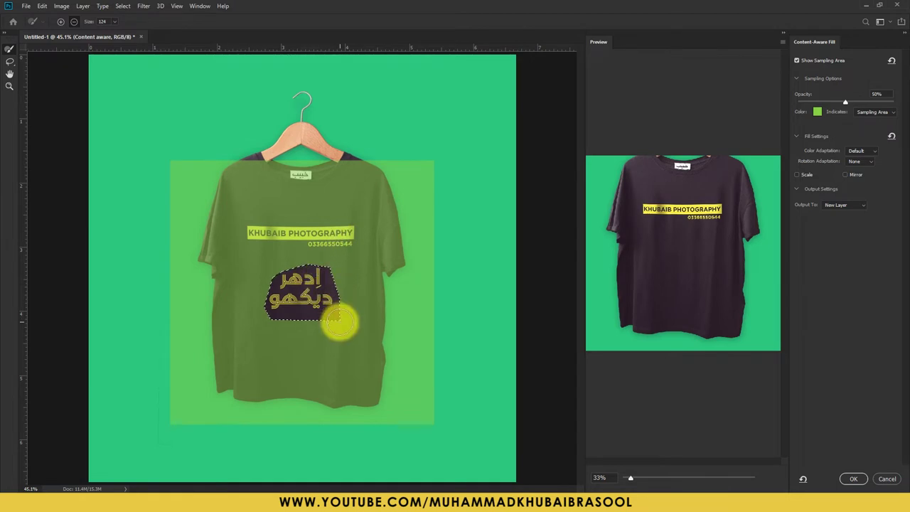
Repaint the sampling area to cover only the shirt and hanger, then apply the fill as a new layer
mouse_move(348, 235)
mouse_down()
mouse_move(245, 237)
mouse_move(349, 244)
mouse_move(315, 234)
mouse_move(323, 224)
mouse_up()
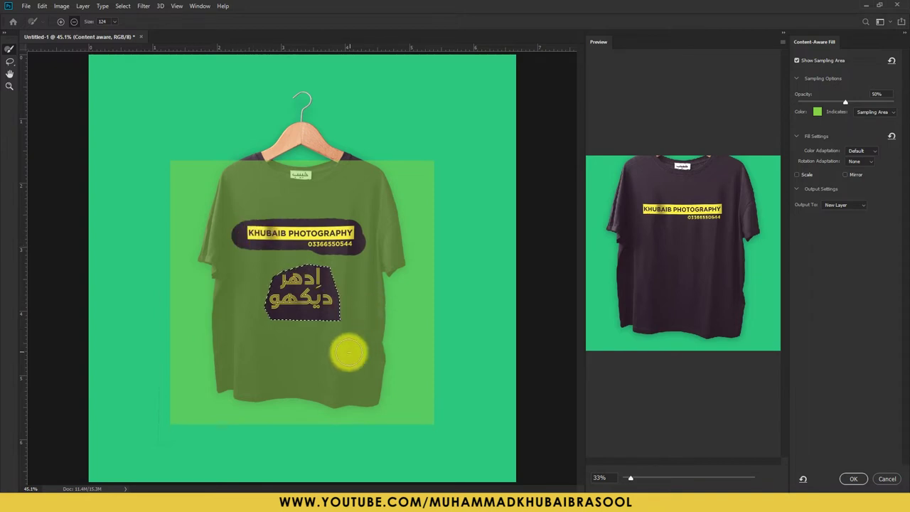
mouse_move(373, 387)
mouse_down()
mouse_move(385, 396)
mouse_move(251, 418)
mouse_move(169, 408)
mouse_move(398, 412)
mouse_move(392, 372)
mouse_move(426, 300)
mouse_move(406, 277)
mouse_move(399, 310)
mouse_move(341, 351)
mouse_move(197, 381)
mouse_move(203, 361)
mouse_move(170, 301)
mouse_move(193, 213)
mouse_move(166, 361)
mouse_move(171, 304)
mouse_move(186, 383)
mouse_up()
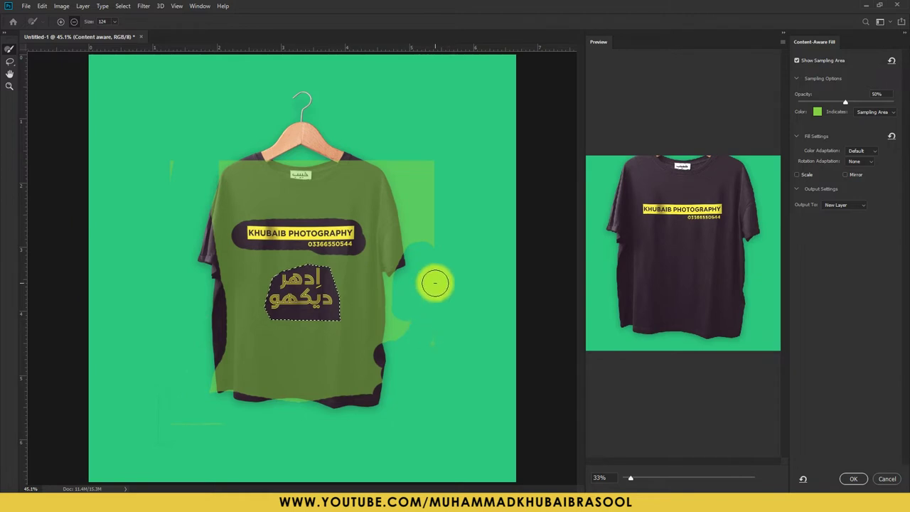
mouse_move(430, 280)
mouse_down()
mouse_move(379, 166)
mouse_move(280, 173)
mouse_move(426, 153)
mouse_move(400, 244)
mouse_move(390, 354)
mouse_move(386, 278)
mouse_move(327, 378)
mouse_move(218, 319)
mouse_up()
mouse_move(234, 213)
mouse_down()
mouse_move(386, 203)
mouse_move(300, 203)
mouse_move(335, 315)
mouse_move(316, 206)
mouse_move(239, 209)
mouse_up()
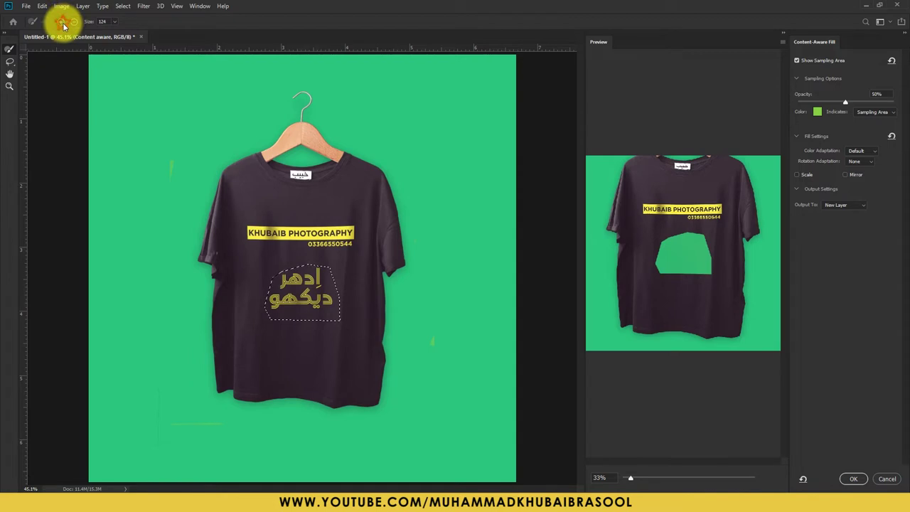
mouse_move(214, 186)
mouse_down()
mouse_move(298, 122)
mouse_move(361, 168)
mouse_move(398, 240)
mouse_move(362, 158)
mouse_move(376, 235)
mouse_move(348, 237)
mouse_move(331, 209)
mouse_move(385, 218)
mouse_move(243, 186)
mouse_move(281, 178)
mouse_move(217, 220)
mouse_move(234, 178)
mouse_move(216, 261)
mouse_move(218, 307)
mouse_move(234, 284)
mouse_move(223, 334)
mouse_move(234, 243)
mouse_move(228, 390)
mouse_move(376, 392)
mouse_move(390, 244)
mouse_move(384, 313)
mouse_move(325, 381)
mouse_move(246, 376)
mouse_move(290, 382)
mouse_move(355, 254)
mouse_move(292, 357)
mouse_move(319, 366)
mouse_up()
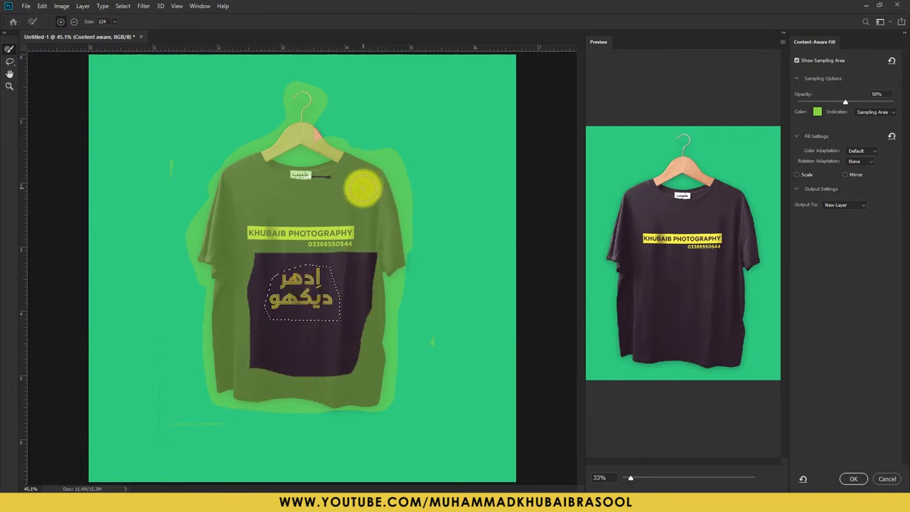
click(855, 479)
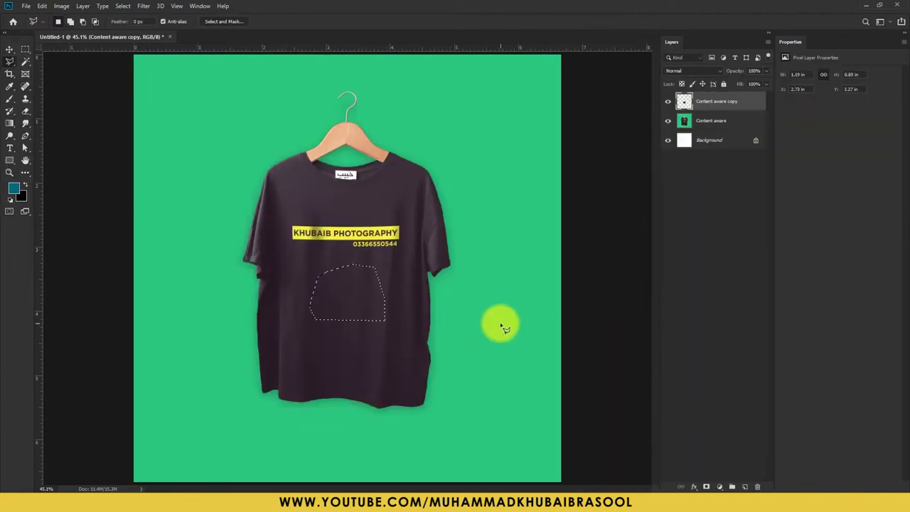
Clear the selection and stamp a teal brush dot on the blank Untitled-1 canvas
click(25, 50)
key(ctrl+d)
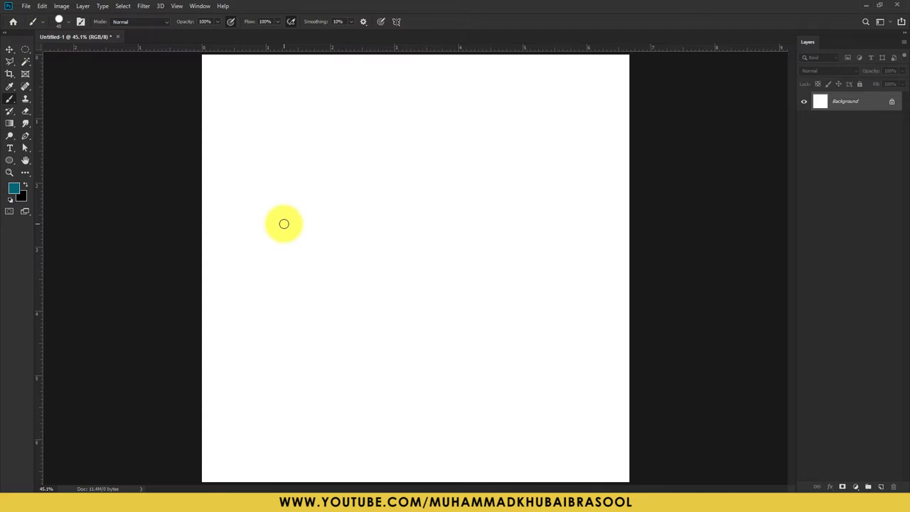
click(272, 186)
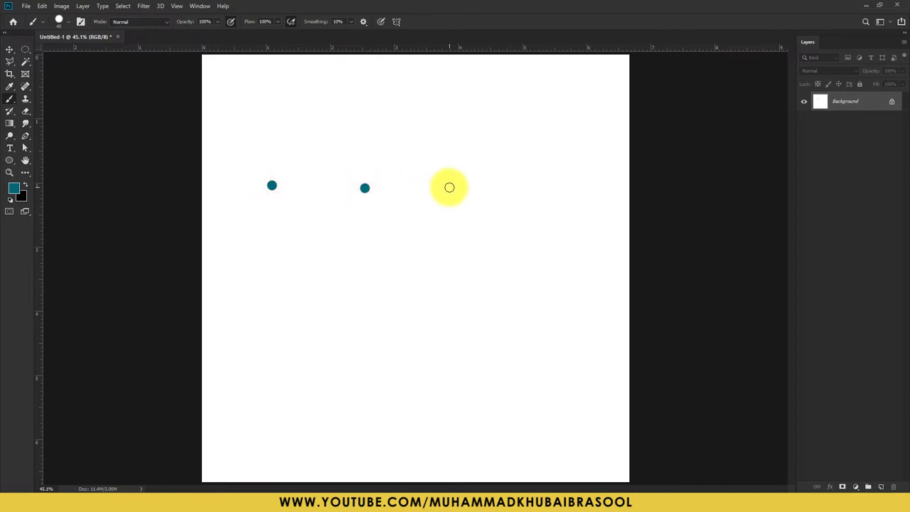
Stamp a second teal dot further right on the canvas
click(449, 187)
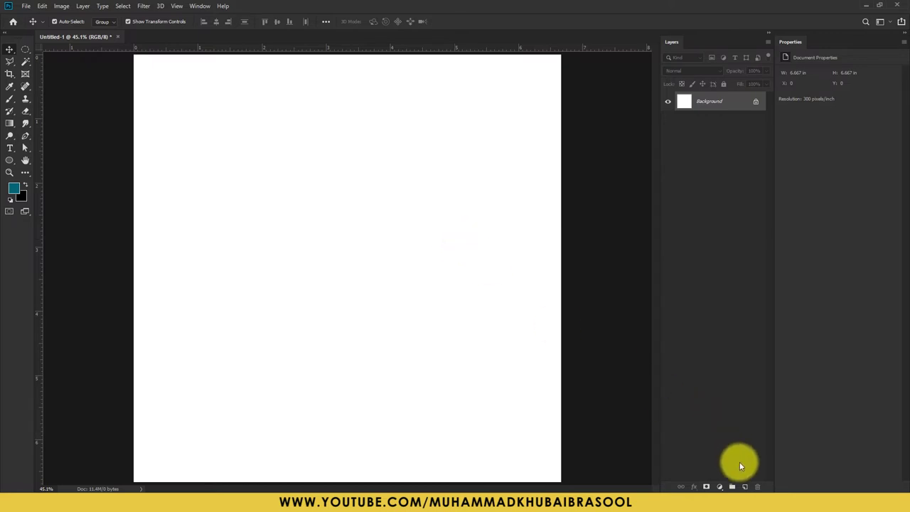
On a new layer, draw a circular selection, fill it teal, deselect, and enter Free Transform
click(745, 484)
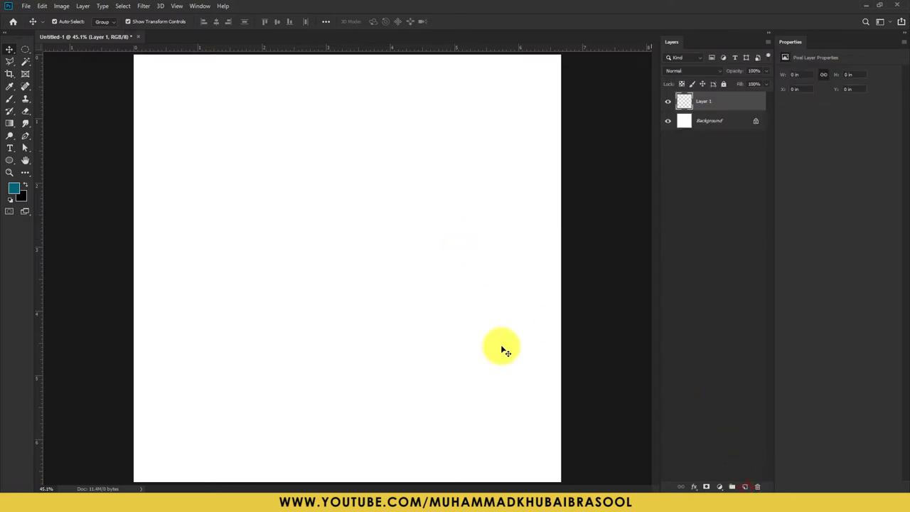
click(25, 49)
drag(188, 144, 409, 372)
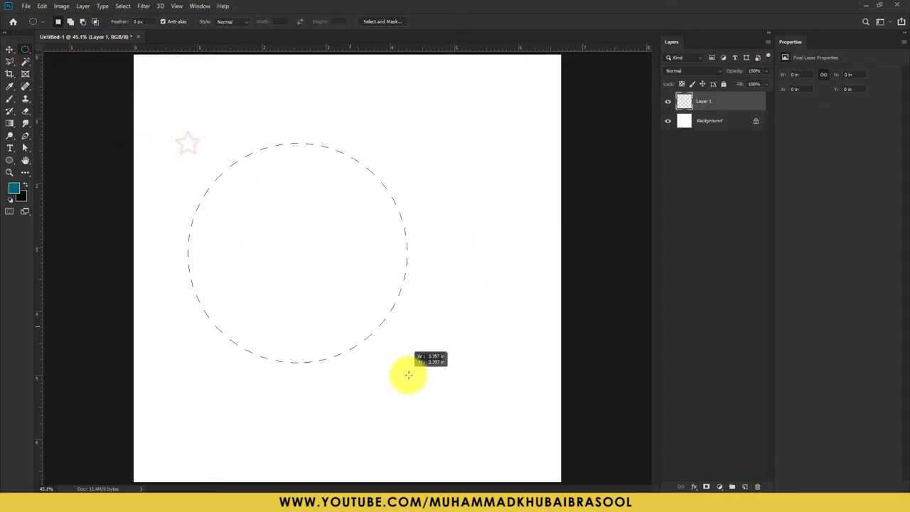
drag(319, 236, 367, 229)
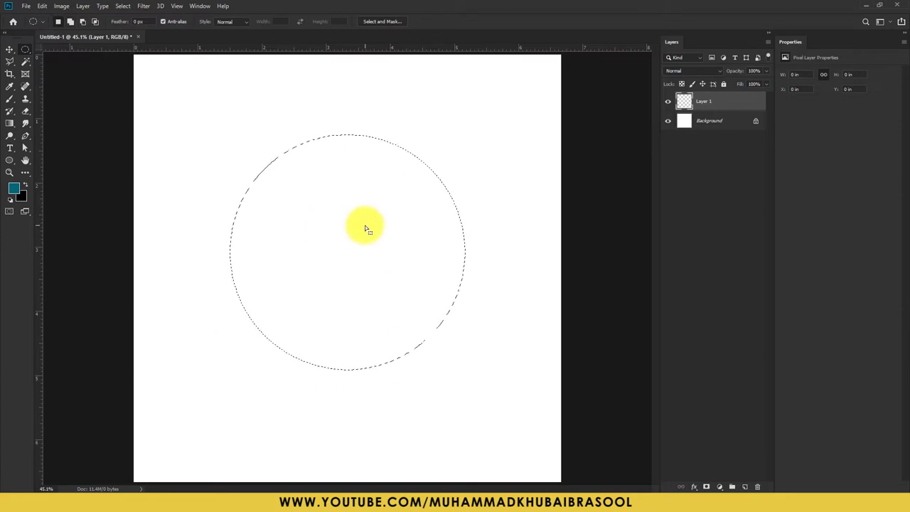
key(alt+BackSpace)
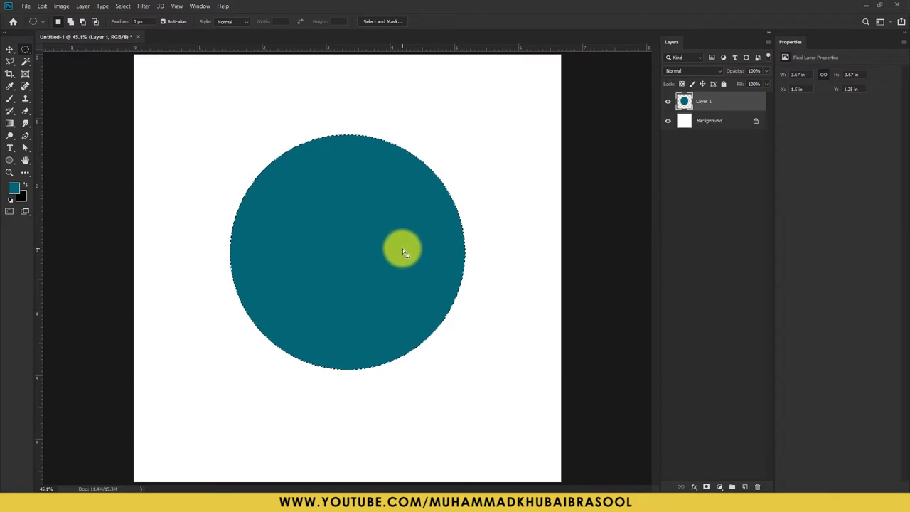
key(ctrl+d)
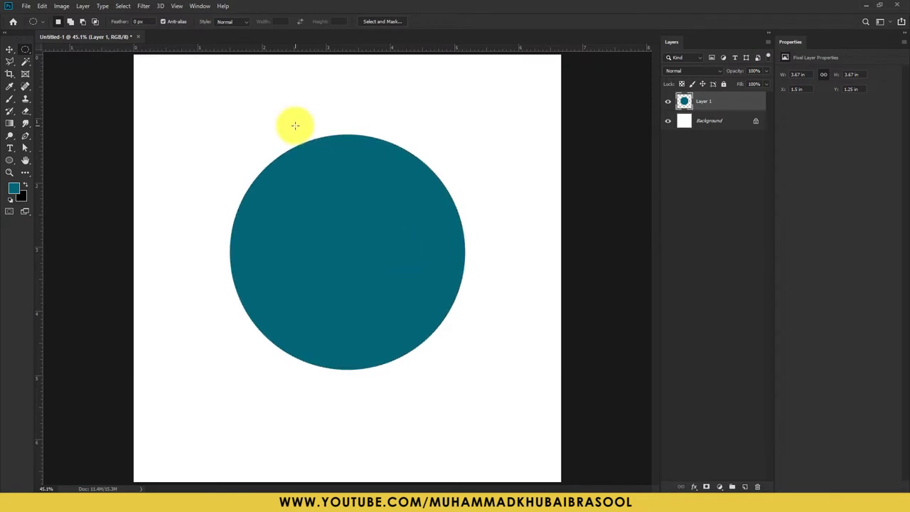
right_click(307, 162)
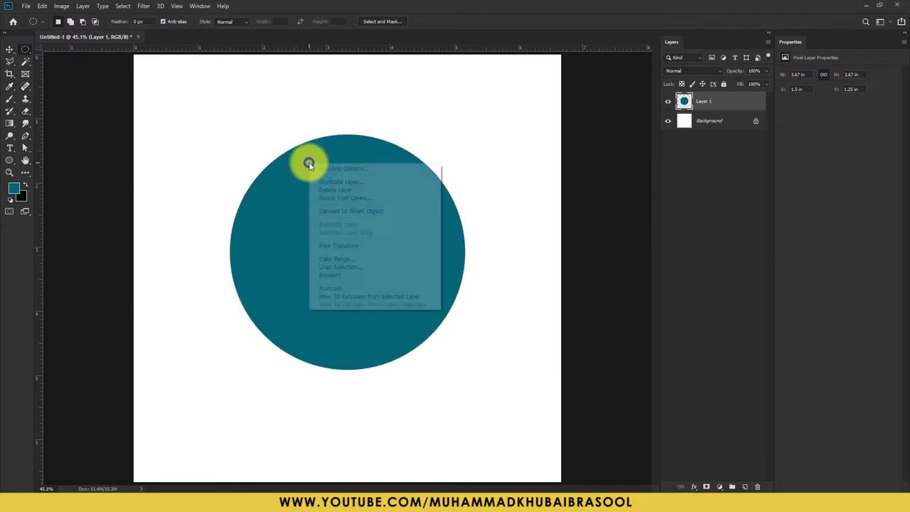
click(353, 249)
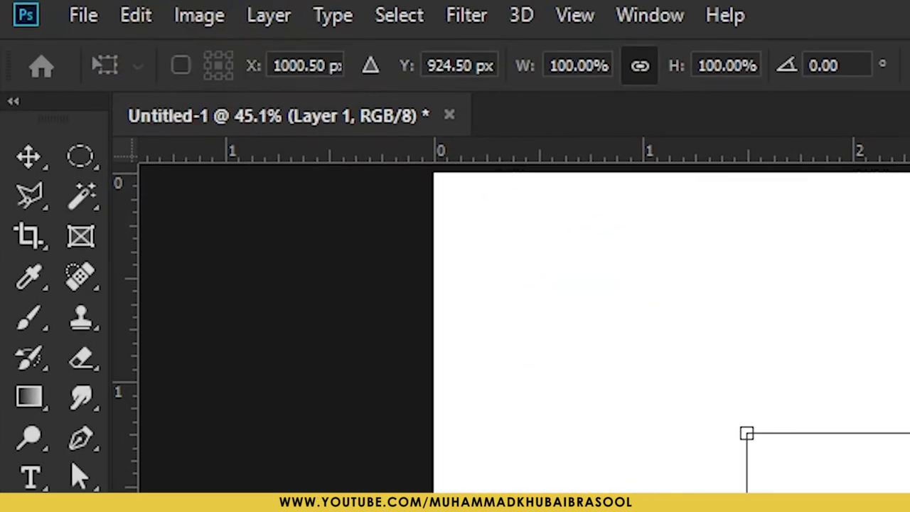
Move the transform pivot off the circle's centre and rotate the teal circle around it
click(186, 67)
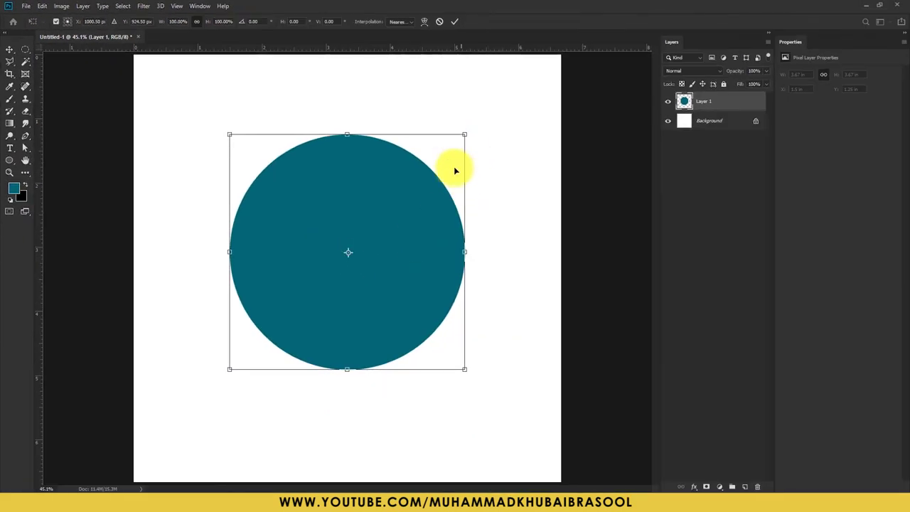
drag(355, 250, 411, 211)
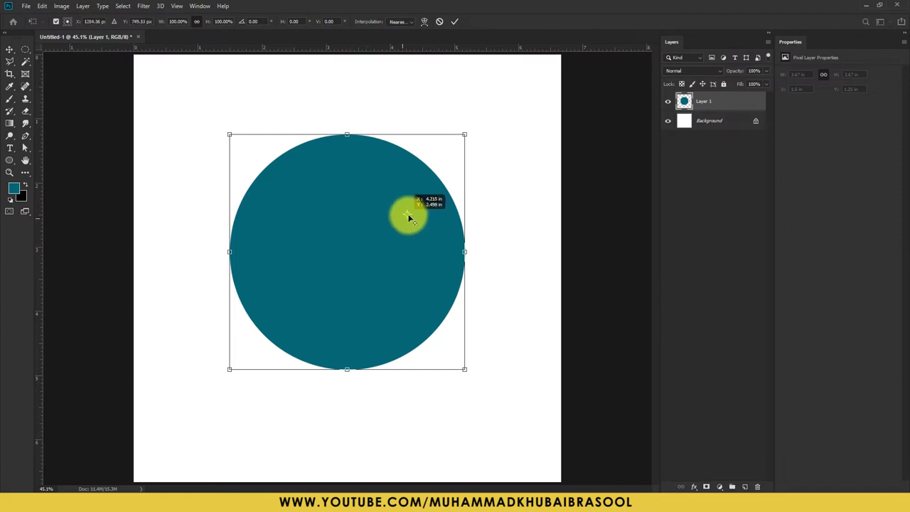
mouse_move(478, 255)
mouse_down()
mouse_move(405, 265)
mouse_move(422, 153)
mouse_move(451, 223)
mouse_up()
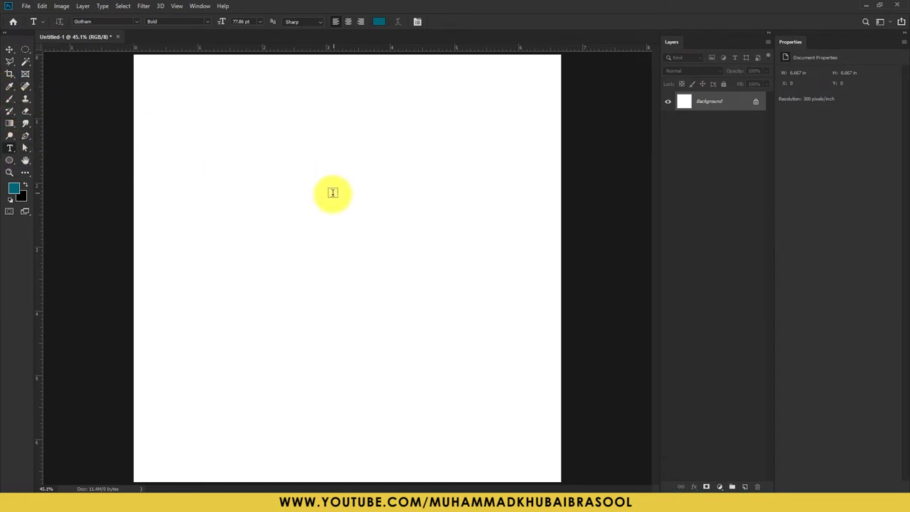
Type a name as teal Sans Poster Bold JL text at 36 pt, nudged slightly right
click(247, 228)
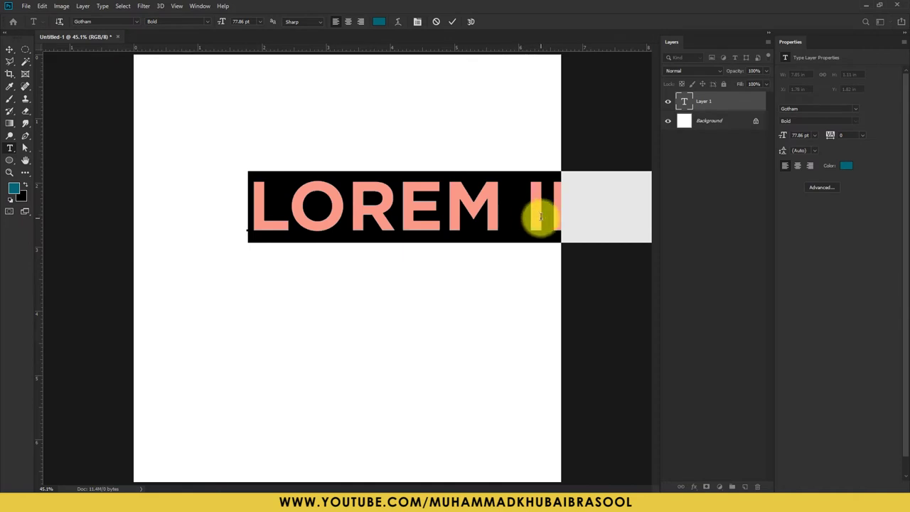
click(259, 22)
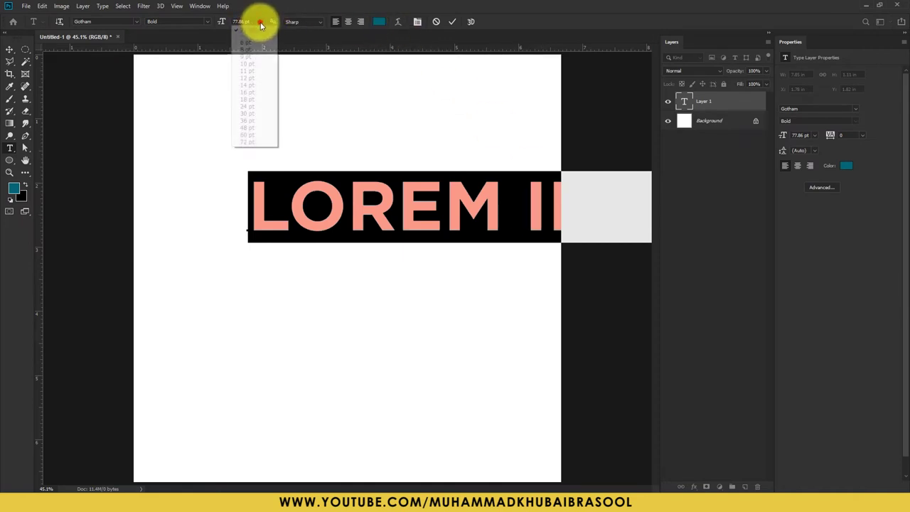
click(249, 114)
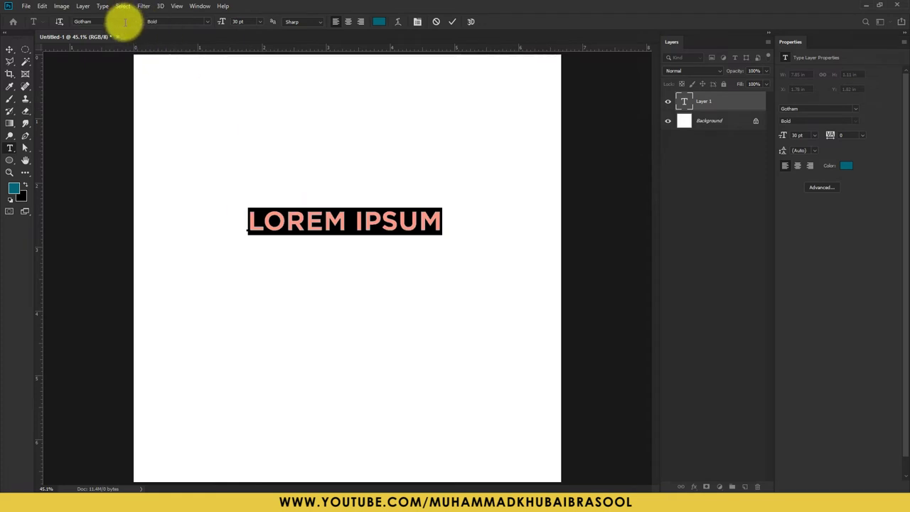
click(136, 22)
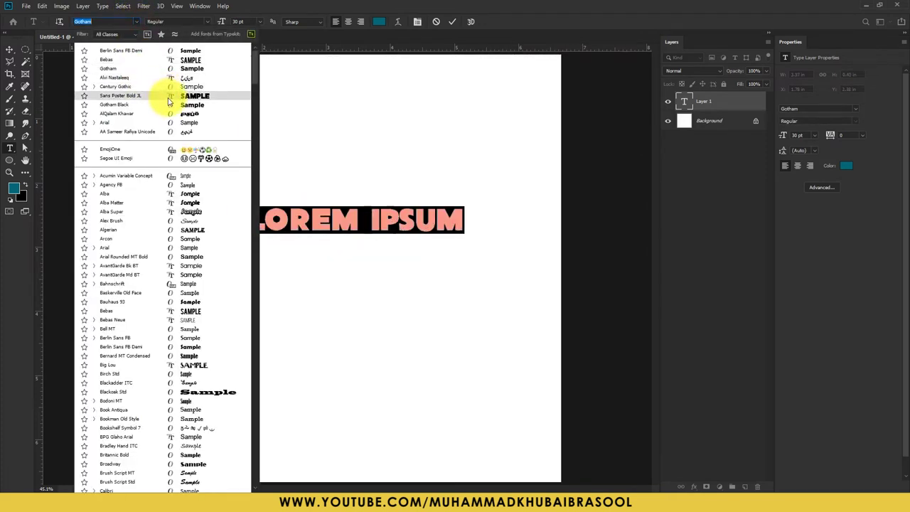
click(168, 97)
click(259, 21)
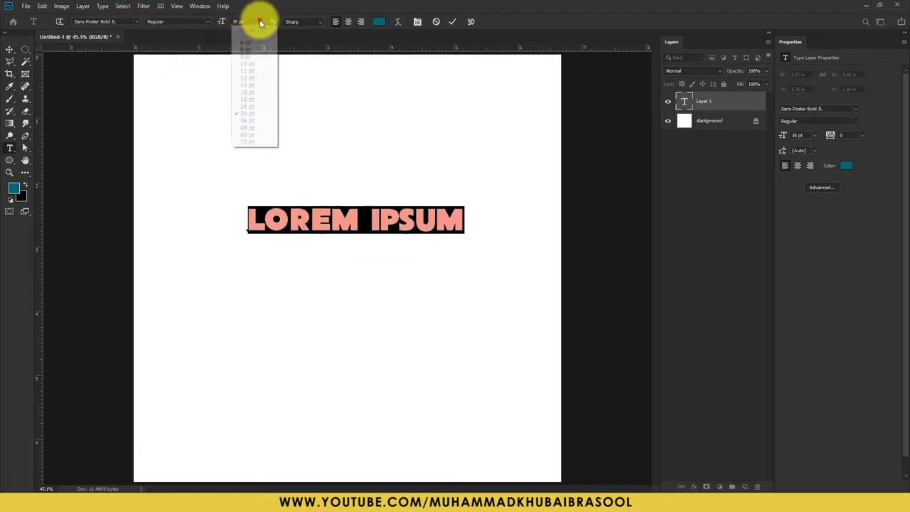
click(257, 121)
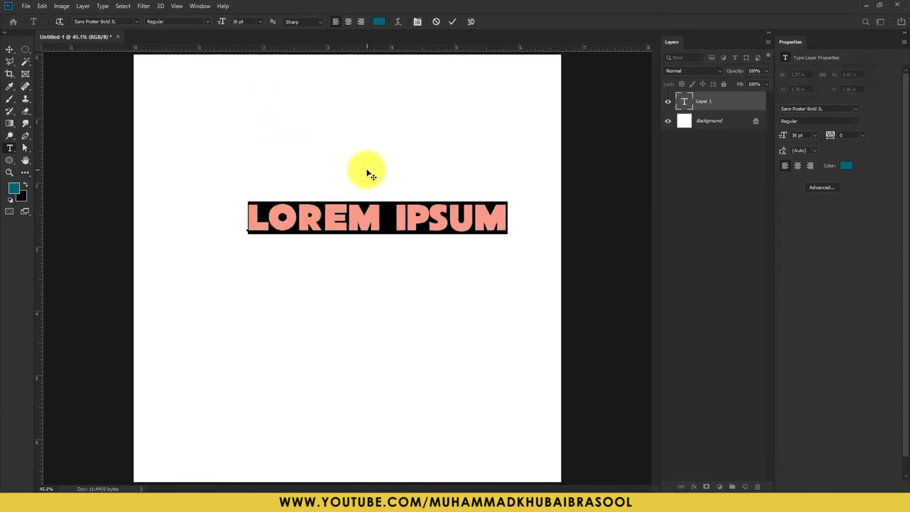
text(KH)
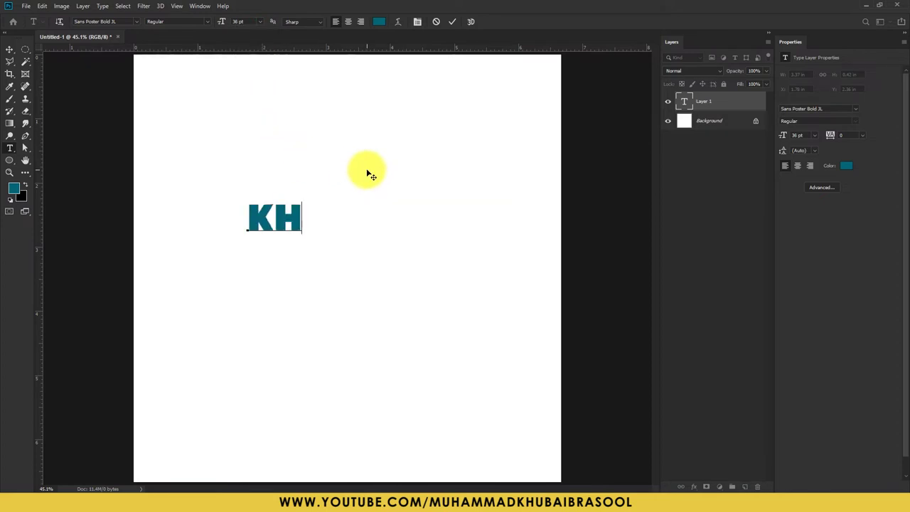
text(UBAIB)
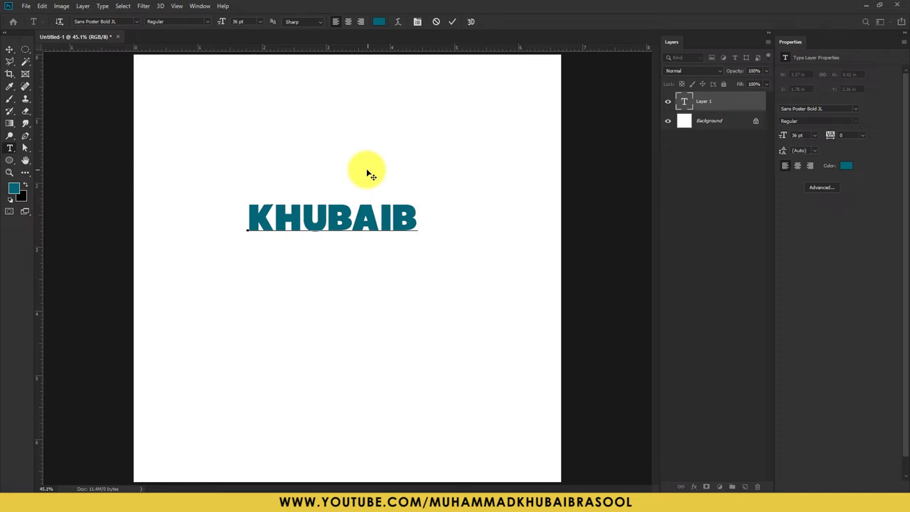
drag(422, 248, 430, 248)
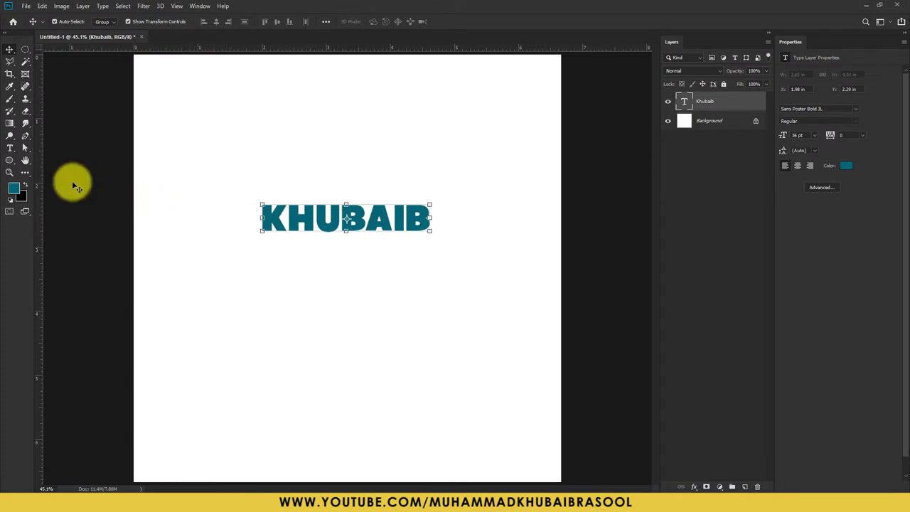
Move the name text slightly lower, then select all its letters except the first for editing
click(10, 148)
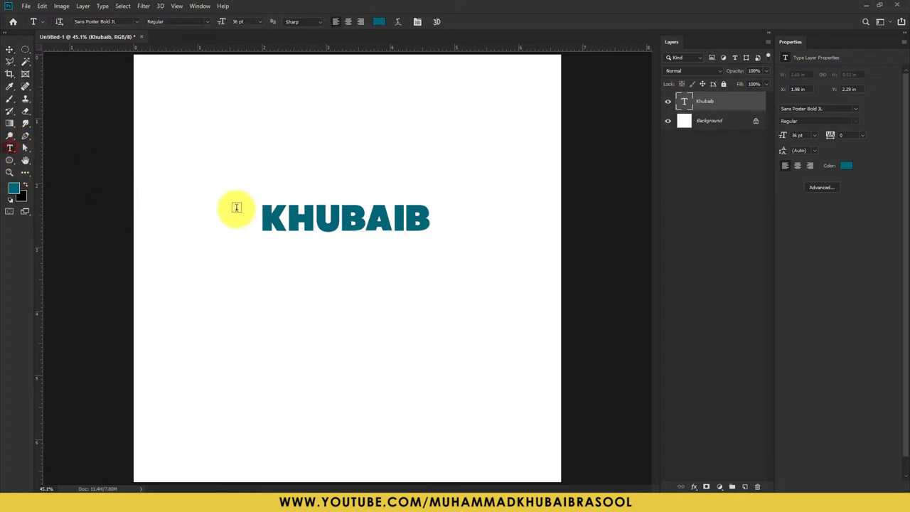
click(382, 220)
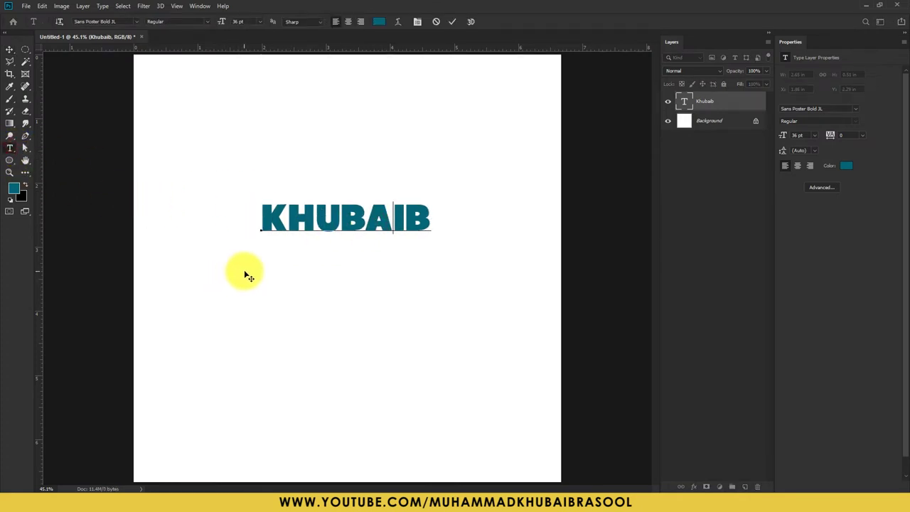
click(10, 53)
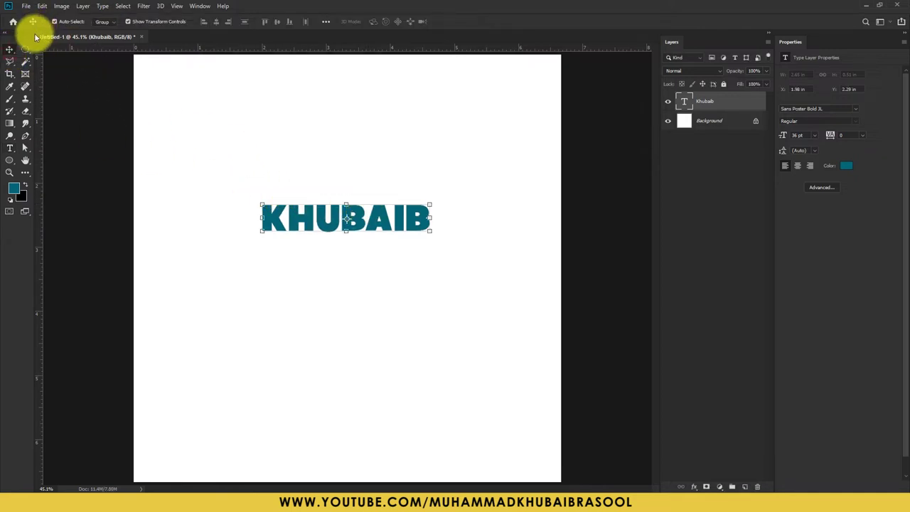
mouse_move(385, 222)
mouse_down()
mouse_move(425, 221)
mouse_move(379, 228)
mouse_up()
double_click(373, 226)
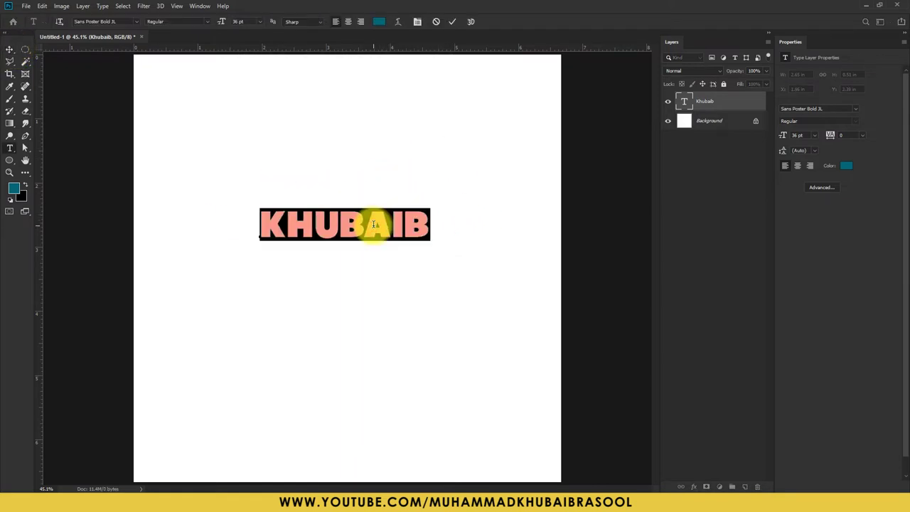
click(374, 226)
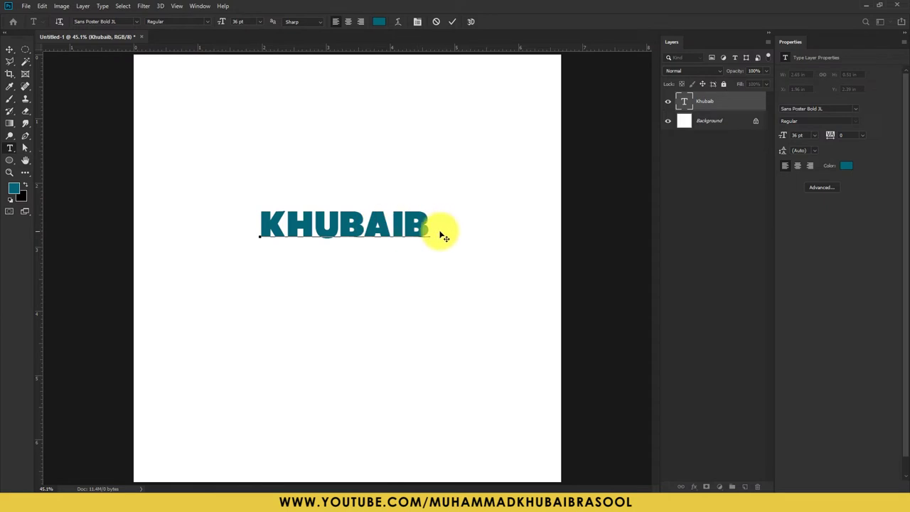
drag(436, 232, 285, 227)
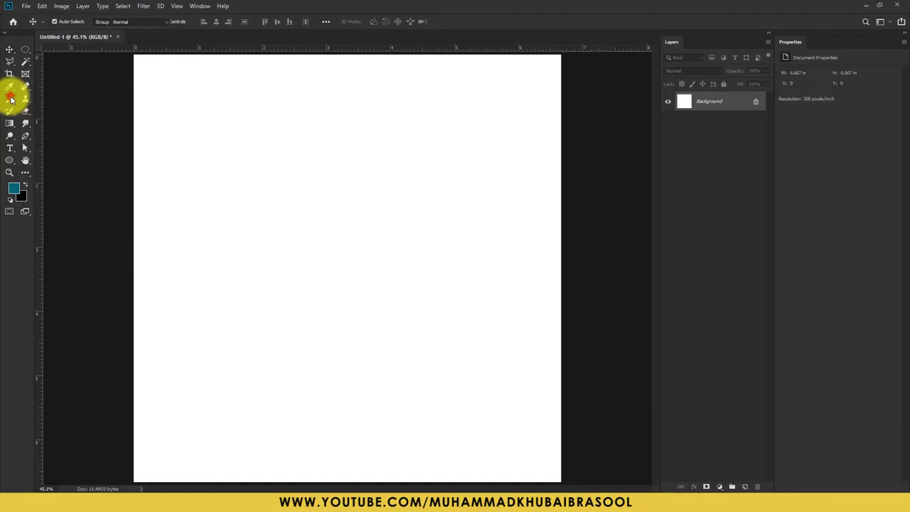
Select the Brush tool from the toolbar
click(10, 97)
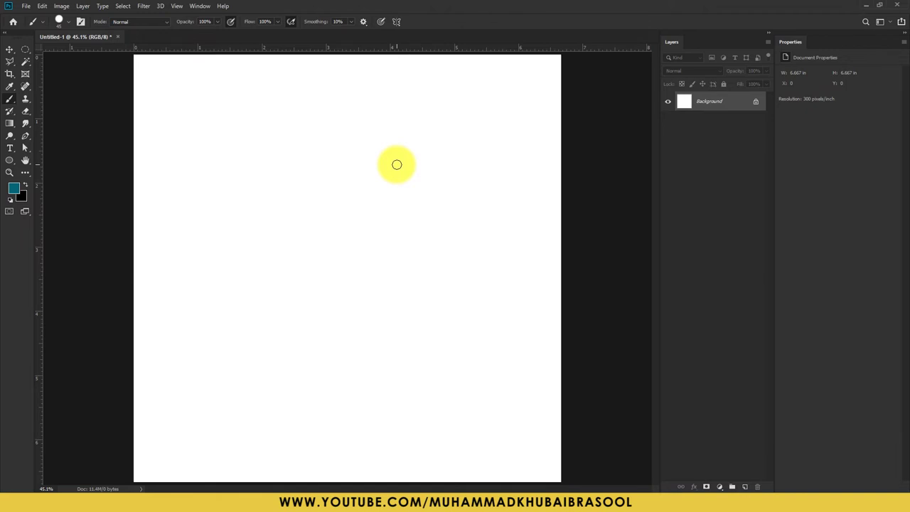
Set up Mandala symmetry with a Segment Count of 6 and commit the guide
click(396, 23)
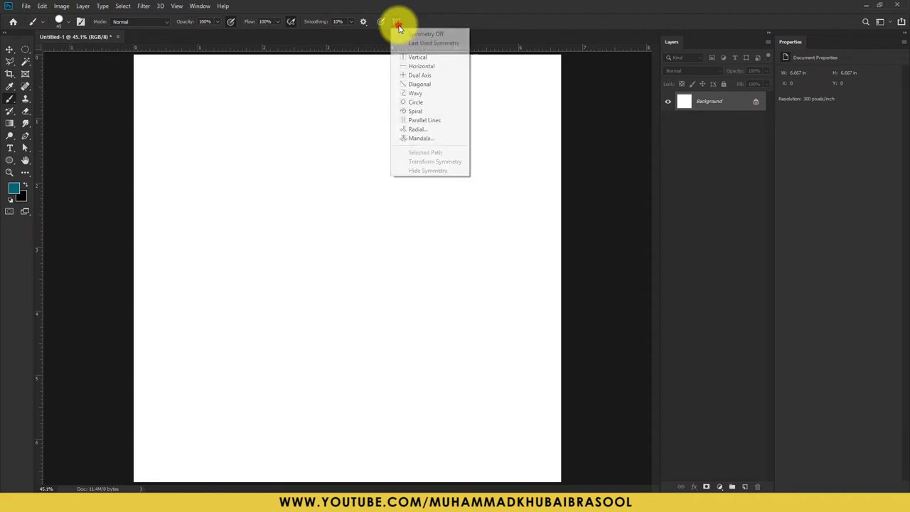
click(417, 139)
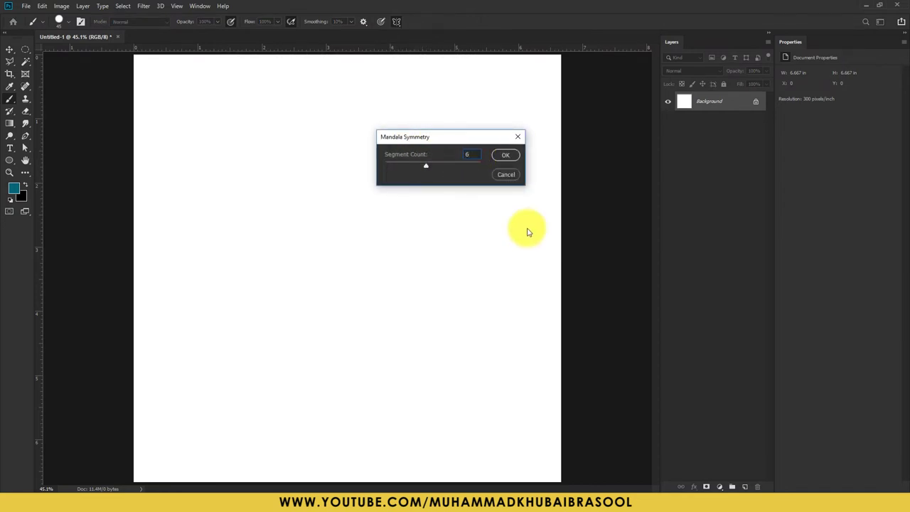
click(505, 154)
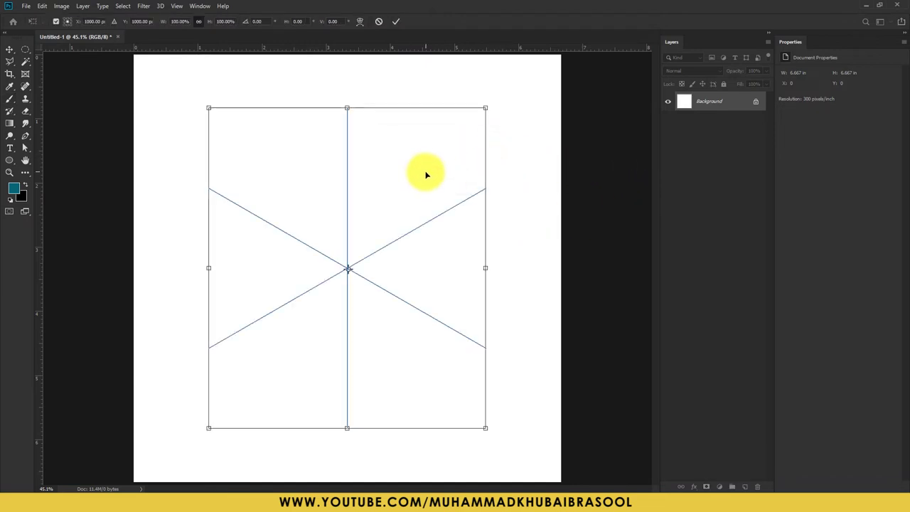
click(10, 98)
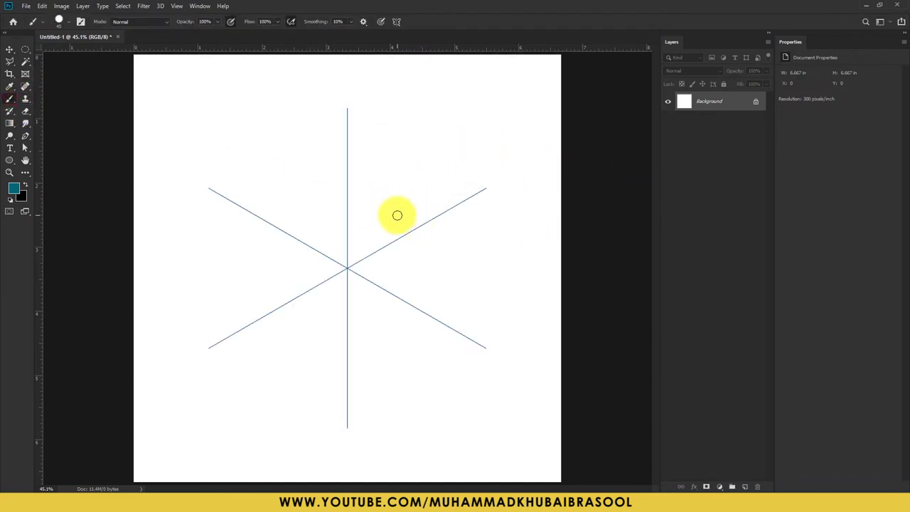
Test-paint mirrored teal squiggles, then thinner rays radiating from the centre
right_click(373, 190)
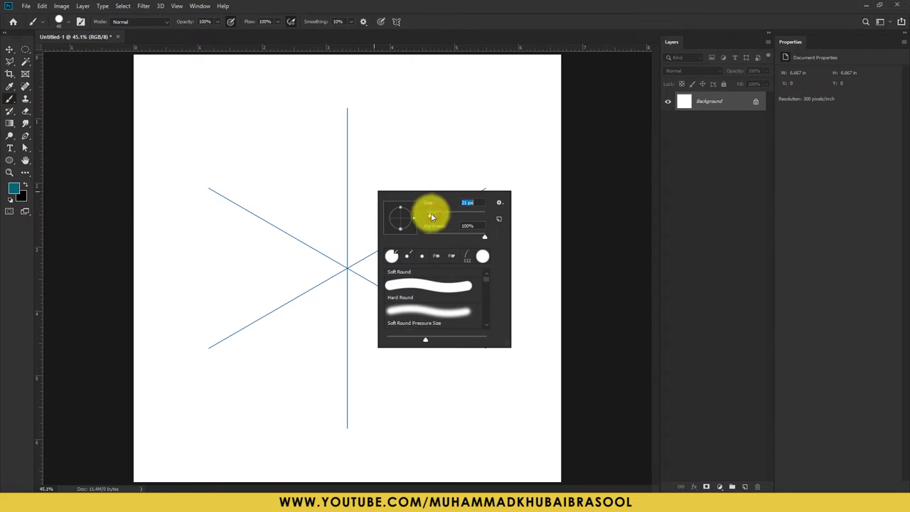
key(Return)
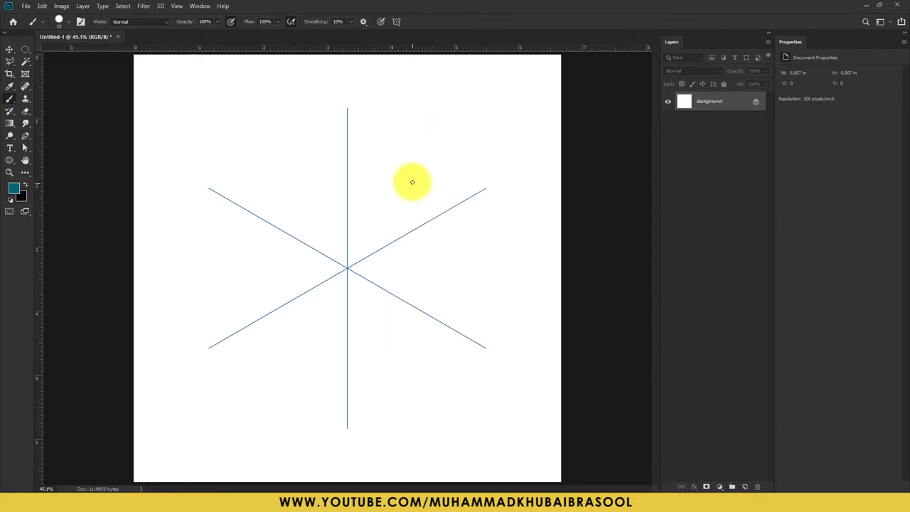
mouse_move(391, 172)
mouse_down()
mouse_move(393, 181)
mouse_move(382, 175)
mouse_move(365, 191)
mouse_move(357, 212)
mouse_move(345, 209)
mouse_move(368, 156)
mouse_move(404, 138)
mouse_move(363, 128)
mouse_move(365, 116)
mouse_move(402, 109)
mouse_move(361, 98)
mouse_move(356, 197)
mouse_move(386, 258)
mouse_move(340, 284)
mouse_move(311, 284)
mouse_move(372, 240)
mouse_up()
right_click(373, 238)
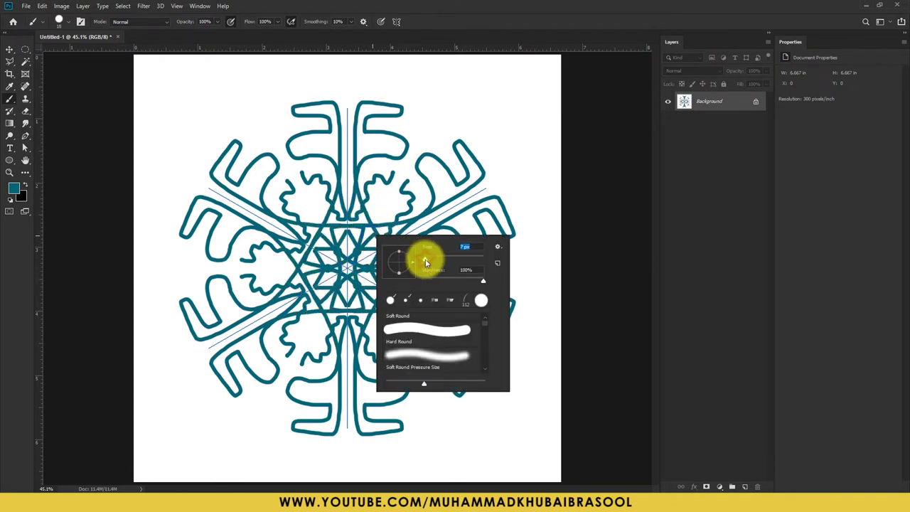
click(341, 245)
mouse_move(392, 258)
mouse_down()
mouse_move(471, 270)
mouse_move(501, 361)
mouse_move(538, 341)
mouse_move(523, 203)
mouse_up()
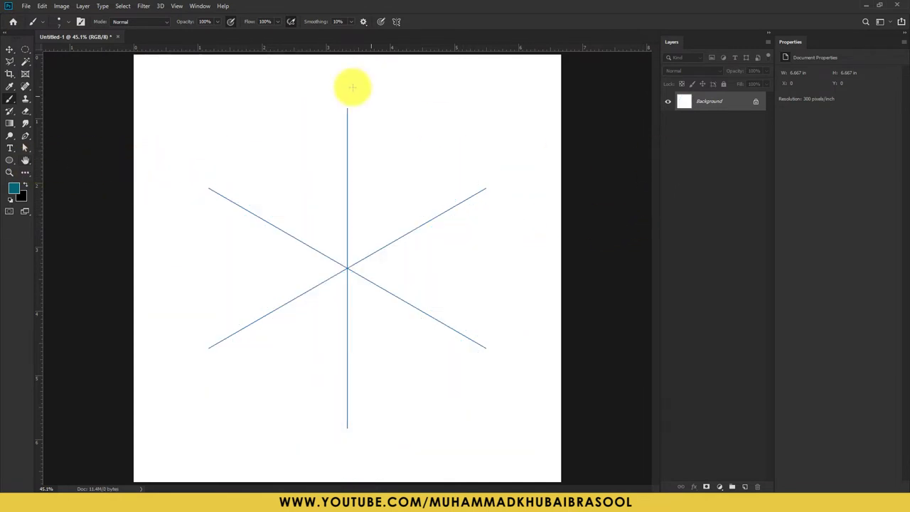
Switch to Vertical symmetry and paint a mirrored S-curve stroke across the axis
click(396, 21)
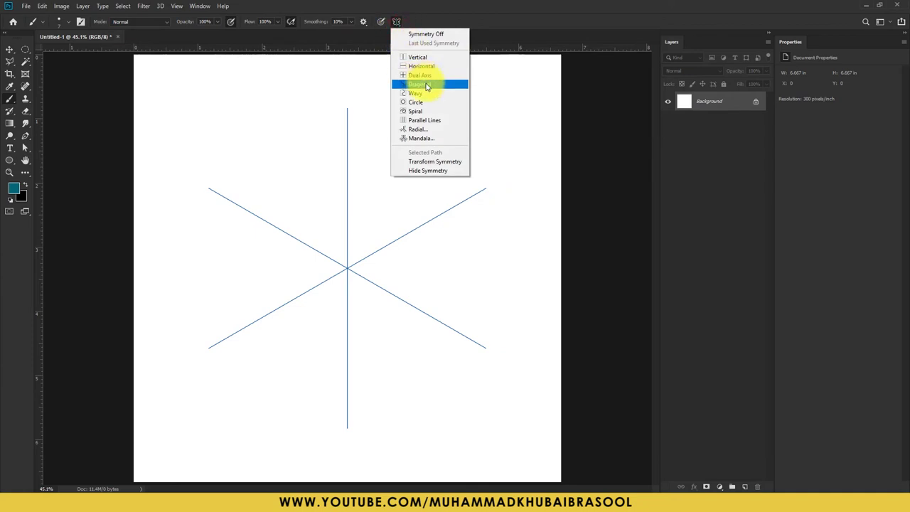
click(419, 57)
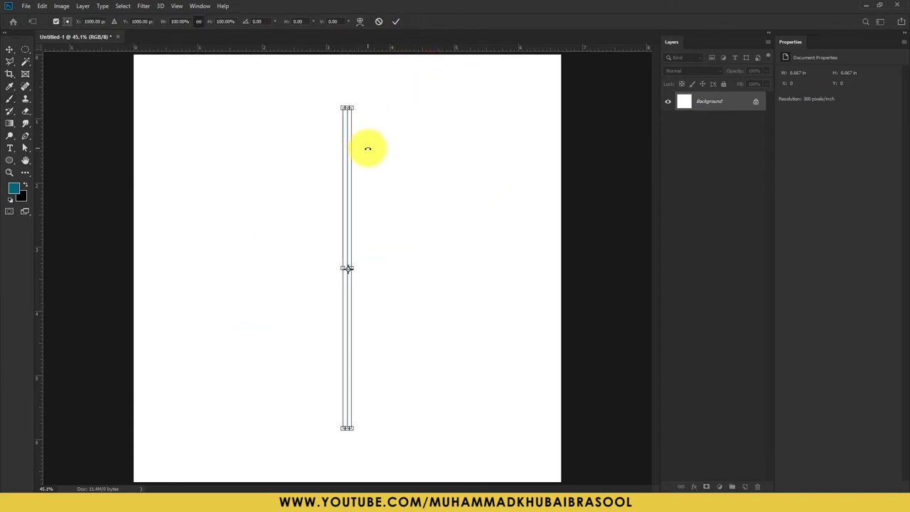
click(10, 98)
mouse_move(375, 135)
mouse_down()
mouse_move(391, 150)
mouse_move(374, 166)
mouse_move(410, 186)
mouse_move(372, 244)
mouse_move(424, 306)
mouse_move(459, 235)
mouse_move(441, 182)
mouse_move(475, 209)
mouse_move(479, 314)
mouse_move(434, 341)
mouse_move(430, 357)
mouse_move(500, 256)
mouse_move(425, 123)
mouse_move(355, 197)
mouse_move(373, 335)
mouse_move(479, 324)
mouse_move(442, 164)
mouse_move(397, 156)
mouse_up()
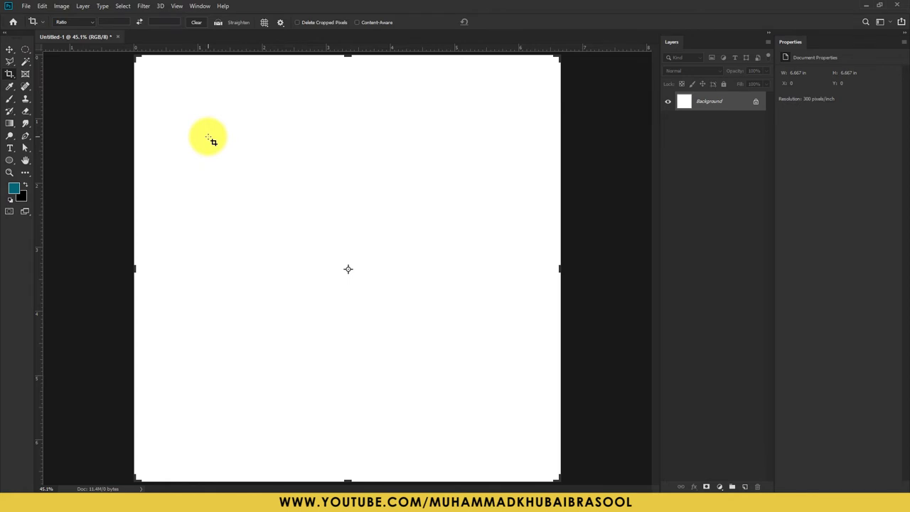
Set the crop ratio to 2 x 2.5 and place Frame Tool.jpg as a new layer
click(73, 22)
click(79, 67)
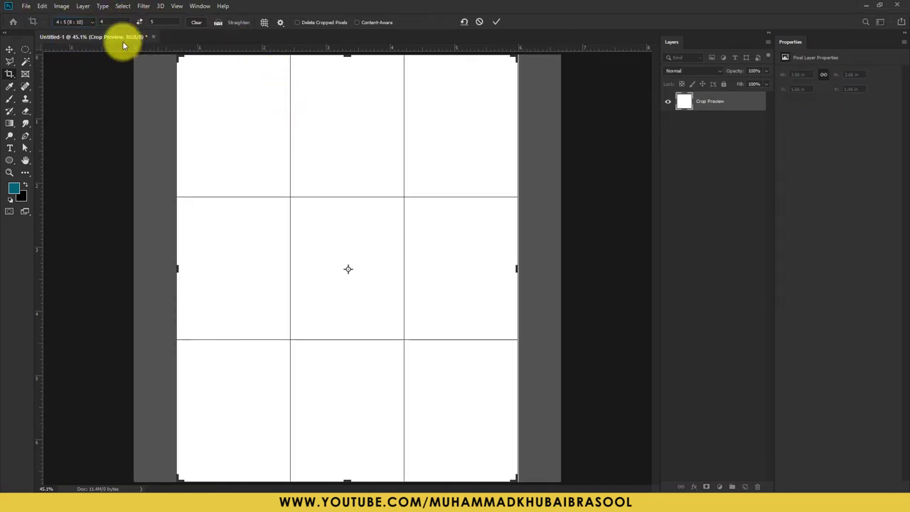
click(111, 22)
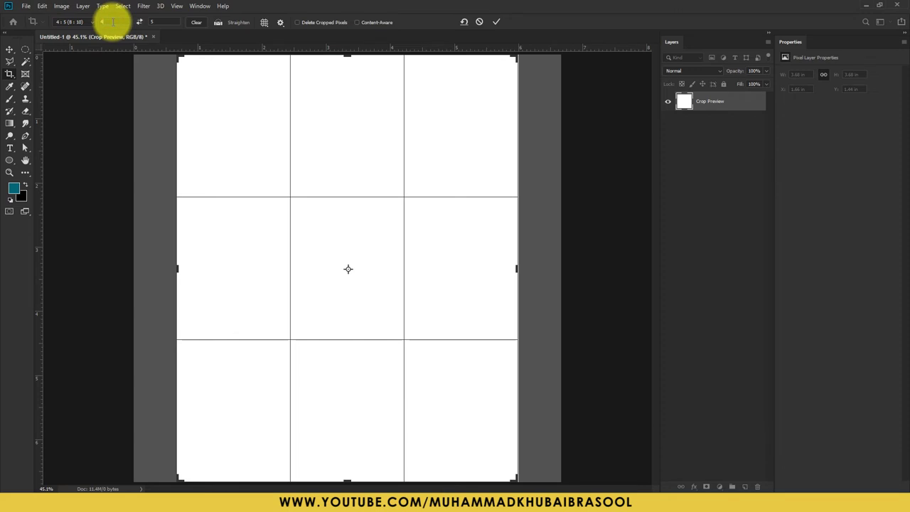
text(2)
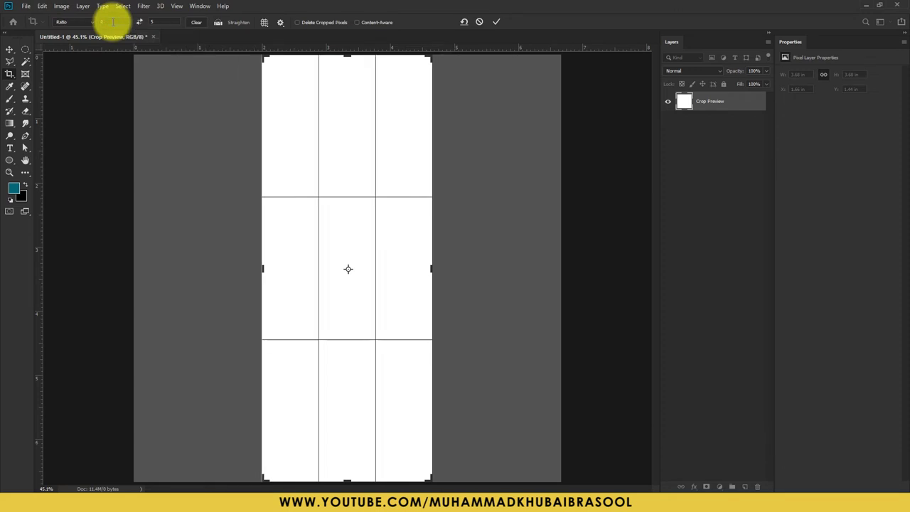
click(167, 22)
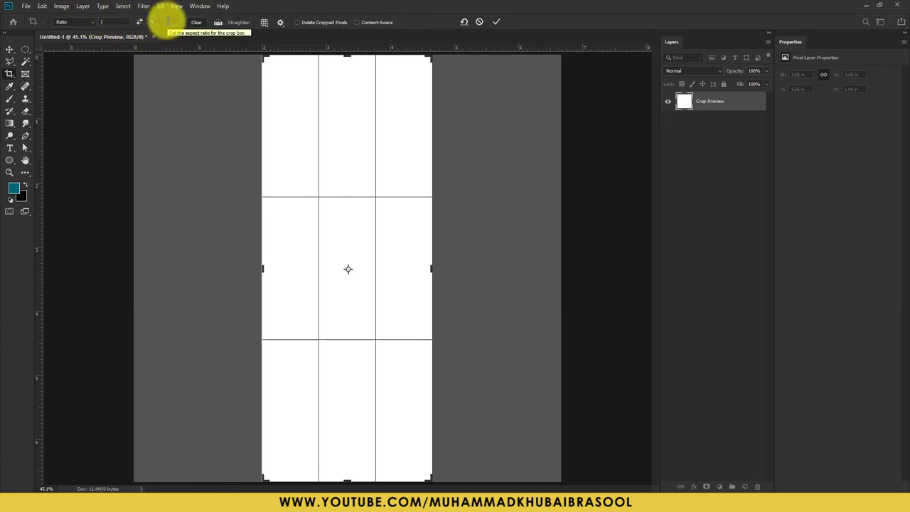
text(2.5)
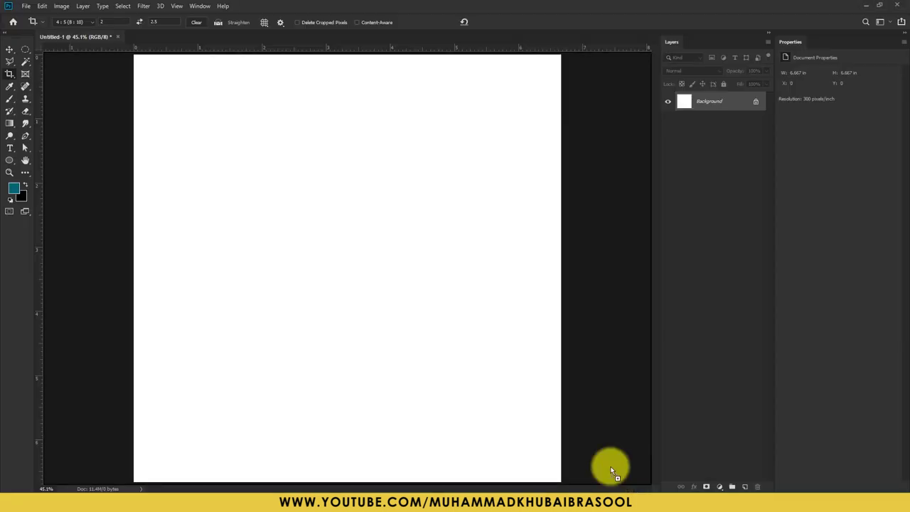
drag(610, 467, 461, 267)
key(Return)
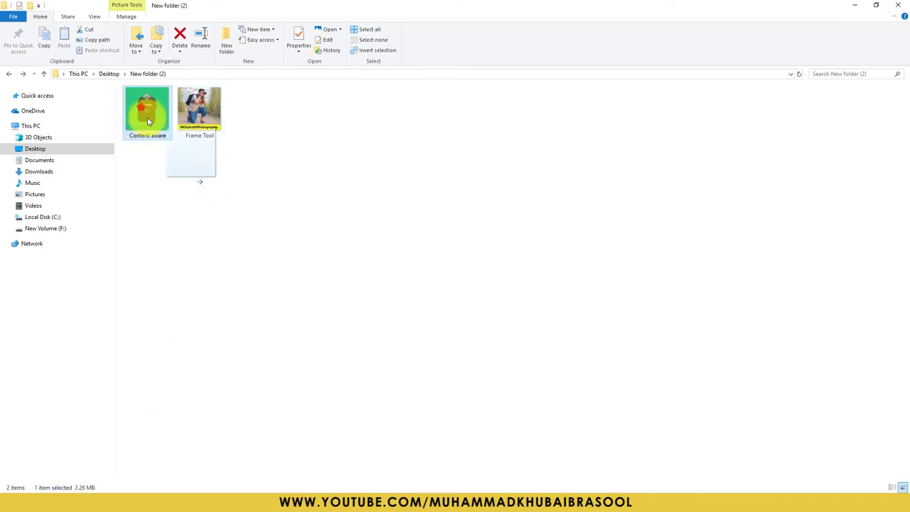
Place Content aware.jpg above the photo and set its blend mode to Subtract
mouse_move(147, 111)
mouse_down()
mouse_move(615, 475)
mouse_move(446, 263)
mouse_up()
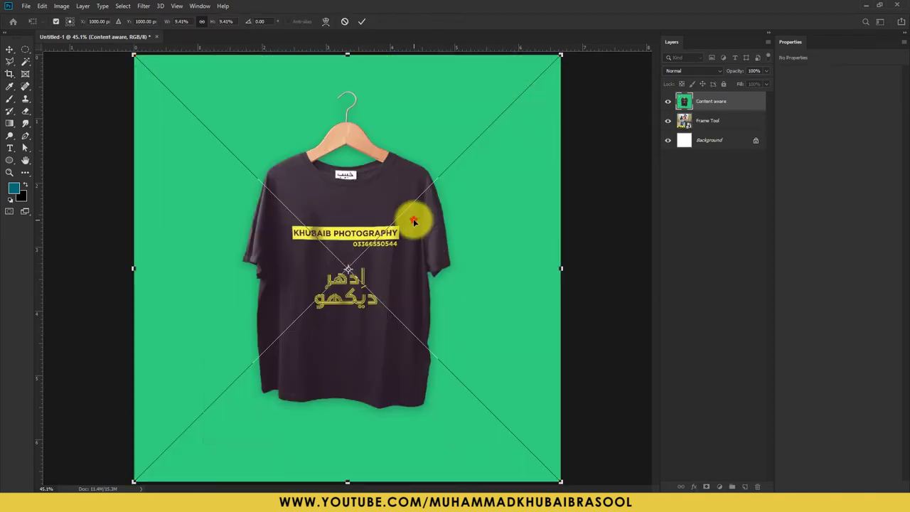
key(c)
key(Return)
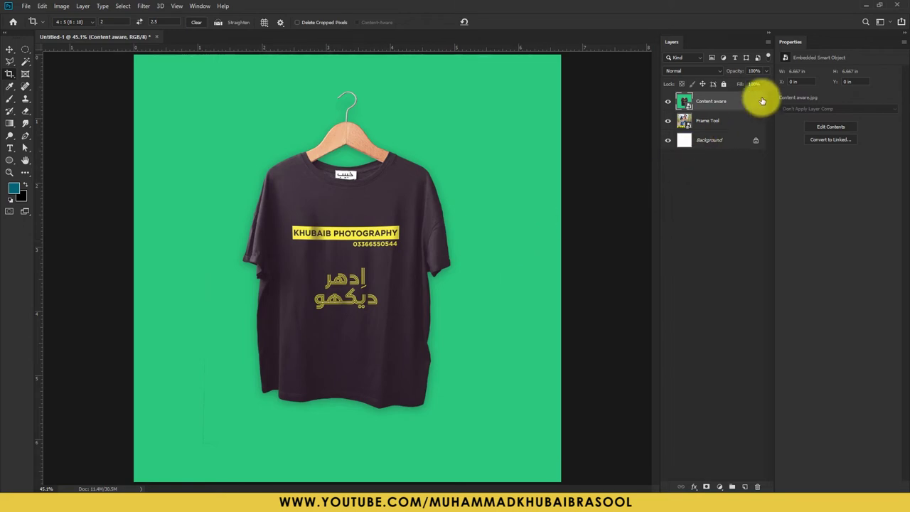
click(700, 70)
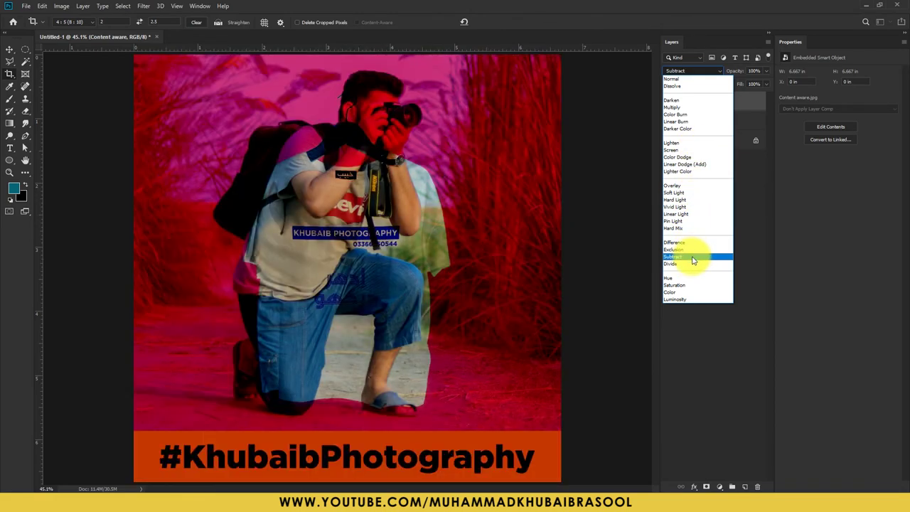
click(693, 256)
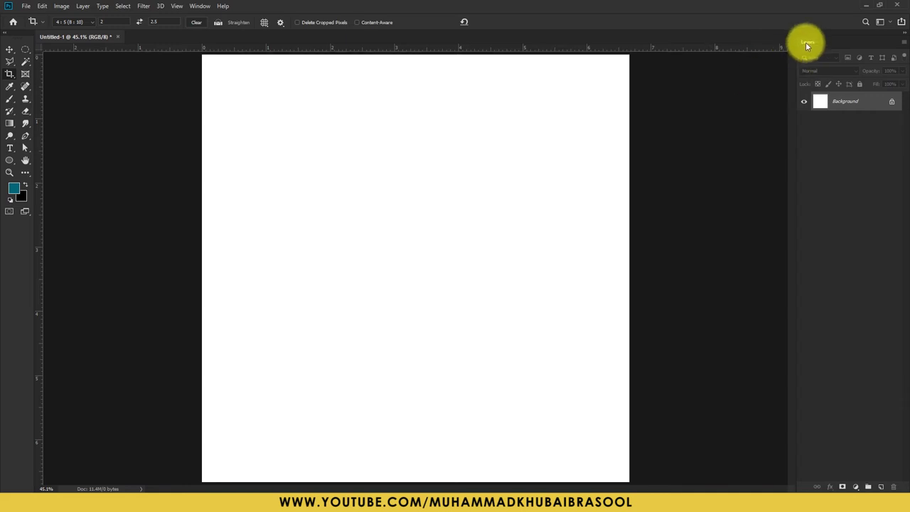
Test undocking the Layers panel, then turn on Window > Workspace > Lock Workspace
mouse_move(806, 44)
mouse_down()
mouse_move(640, 140)
mouse_move(900, 86)
mouse_up()
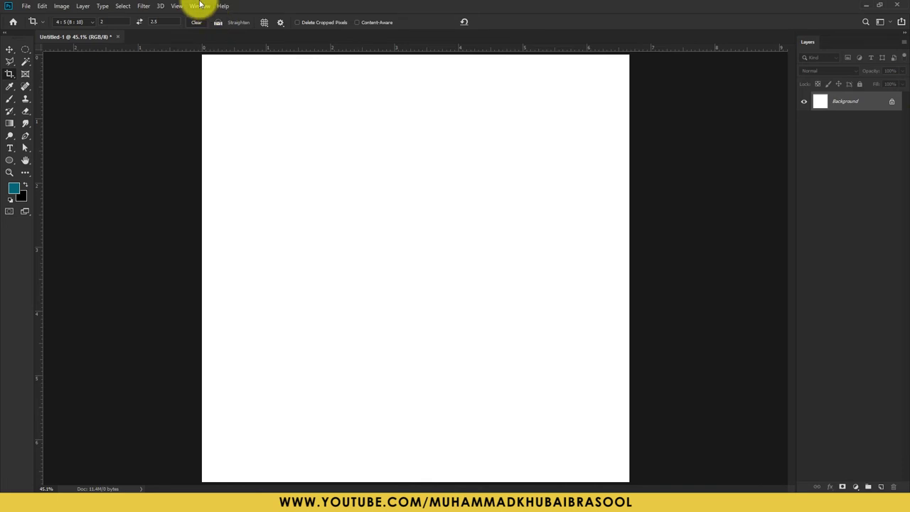
click(200, 6)
mouse_move(210, 25)
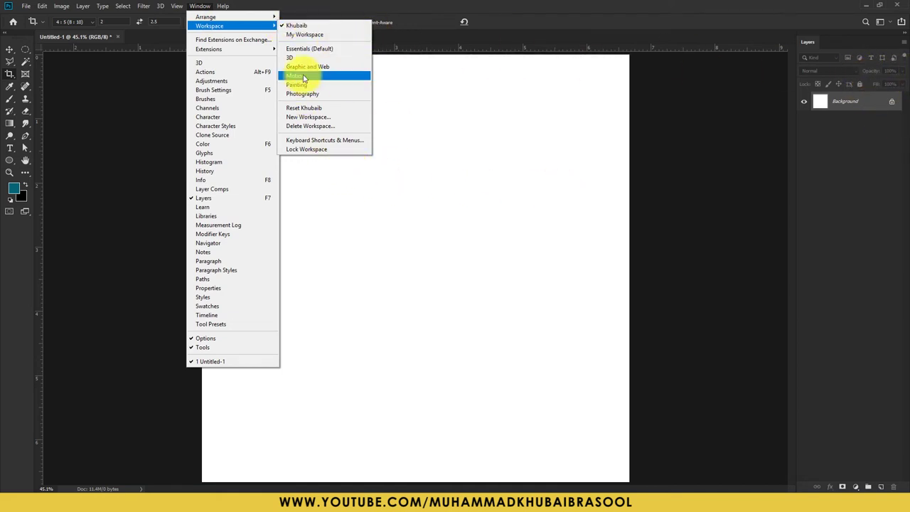
click(318, 152)
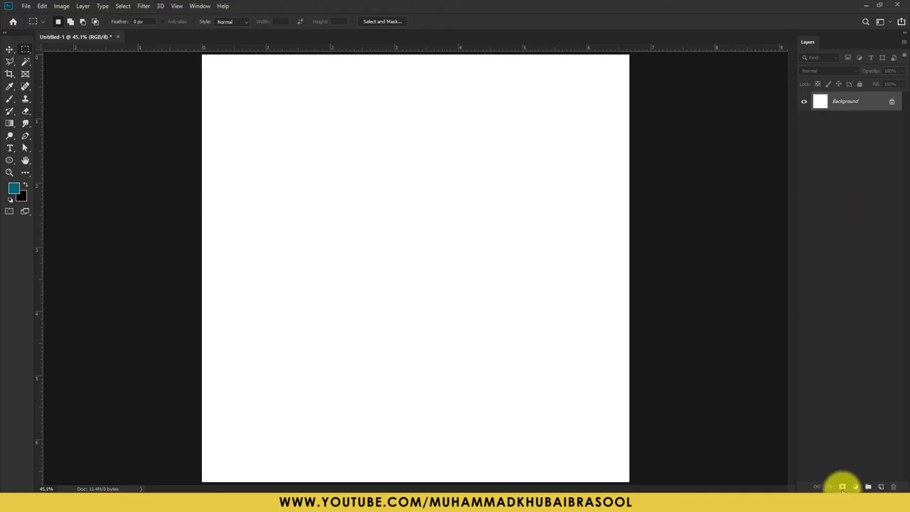
Add a new layer and fill a square selection on it with teal
click(880, 487)
drag(268, 134, 498, 362)
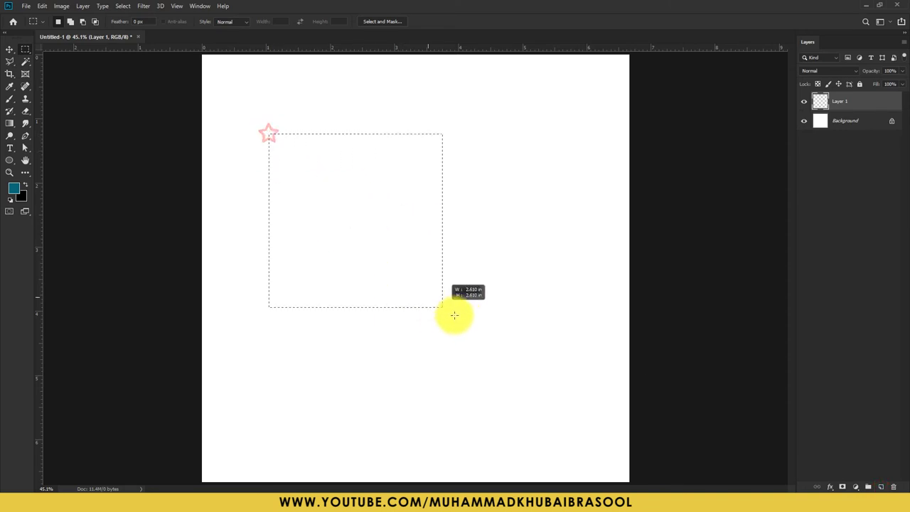
drag(418, 277, 426, 255)
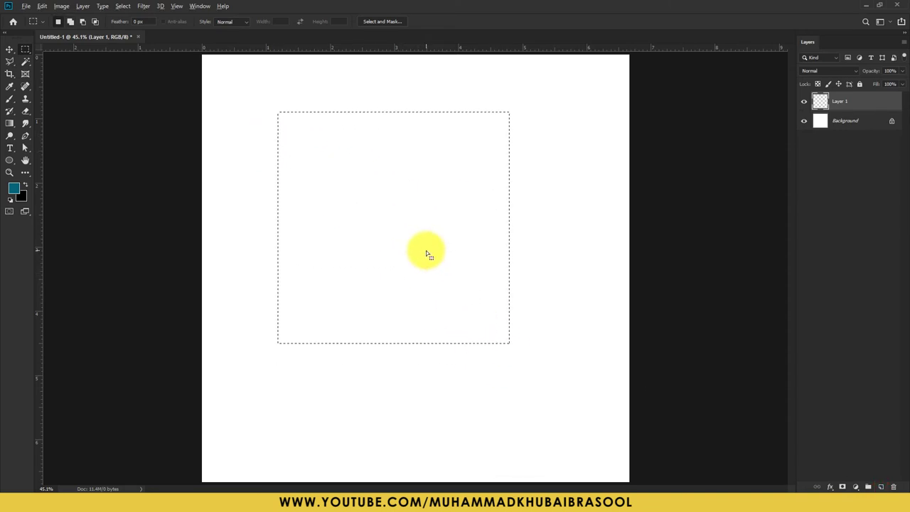
key(alt+BackSpace)
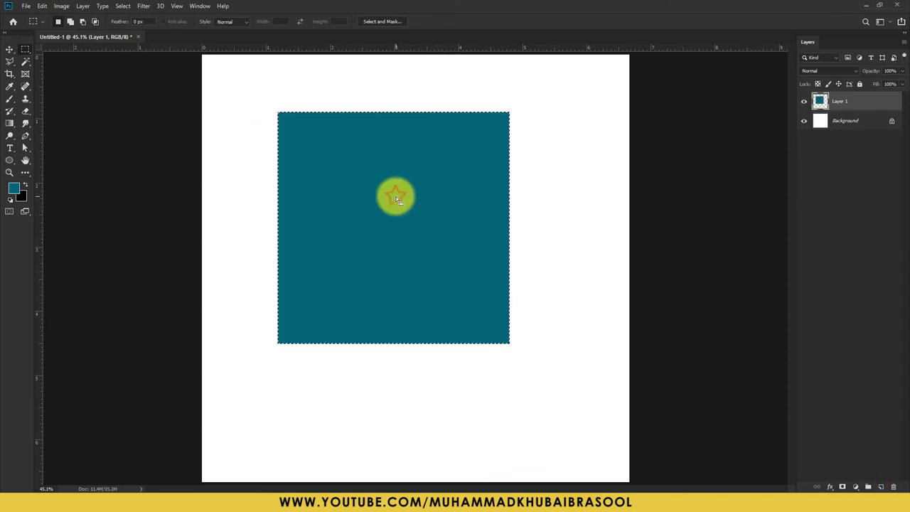
click(397, 200)
Resize the teal square slightly by dragging its corner transform handles
click(9, 50)
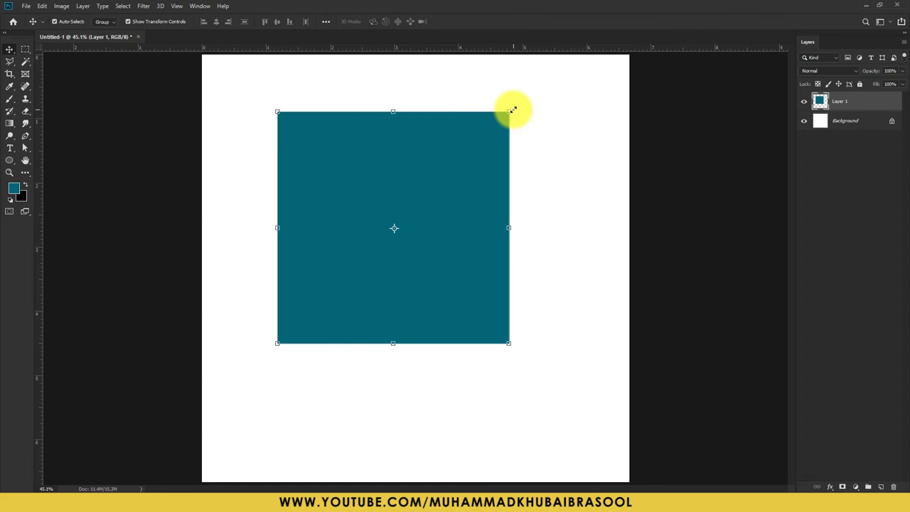
drag(511, 110, 538, 123)
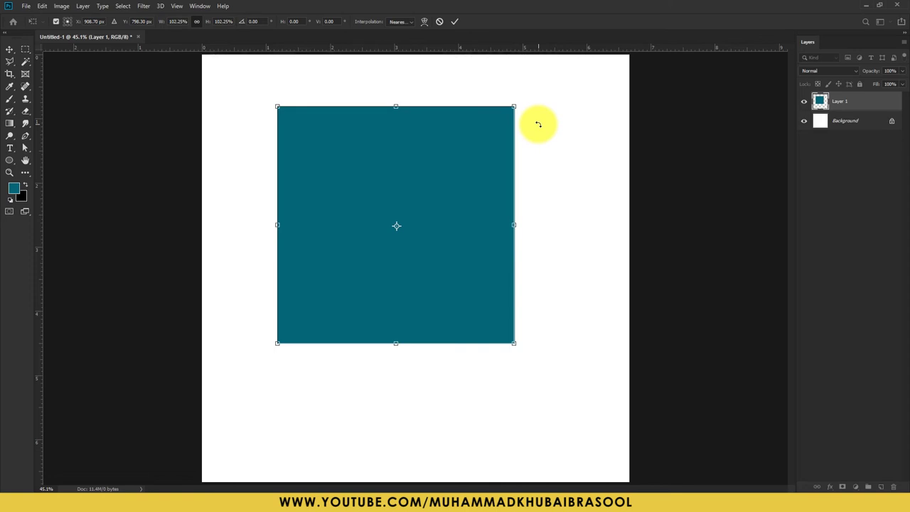
mouse_move(513, 106)
mouse_down()
mouse_move(444, 171)
mouse_move(500, 91)
mouse_move(575, 168)
mouse_move(507, 217)
mouse_move(520, 98)
mouse_move(601, 213)
mouse_move(528, 205)
mouse_move(527, 116)
mouse_move(536, 193)
mouse_move(513, 129)
mouse_move(455, 189)
mouse_move(522, 138)
mouse_move(422, 258)
mouse_move(556, 144)
mouse_move(413, 286)
mouse_move(524, 163)
mouse_move(424, 277)
mouse_move(487, 230)
mouse_up()
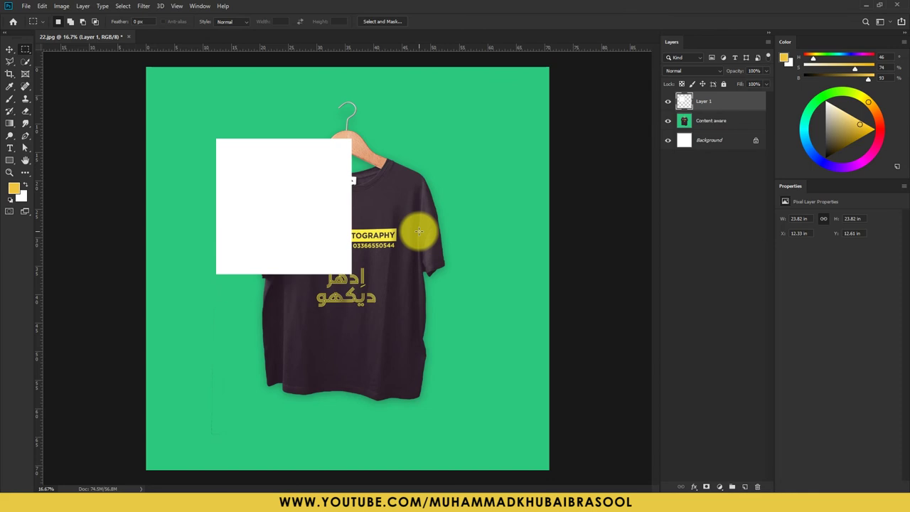
Rotate the white square diagonally over the shirt with Free Transform
right_click(257, 183)
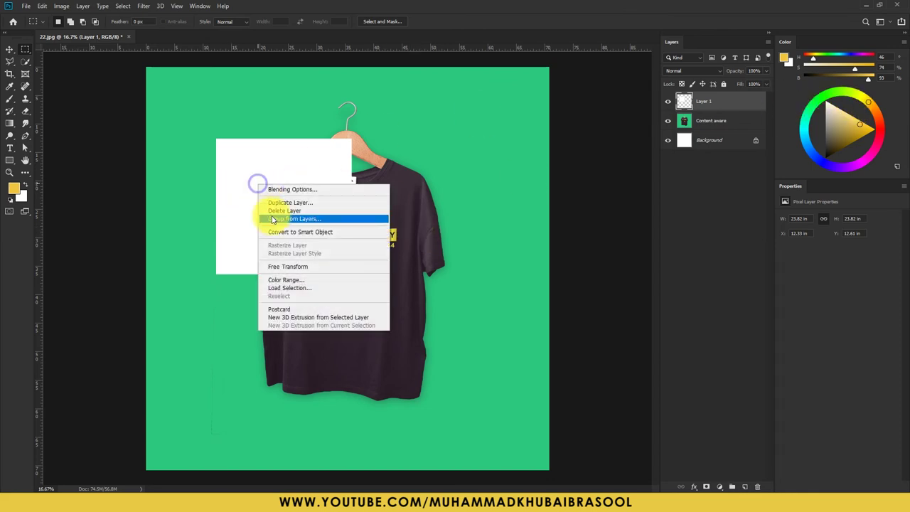
click(297, 267)
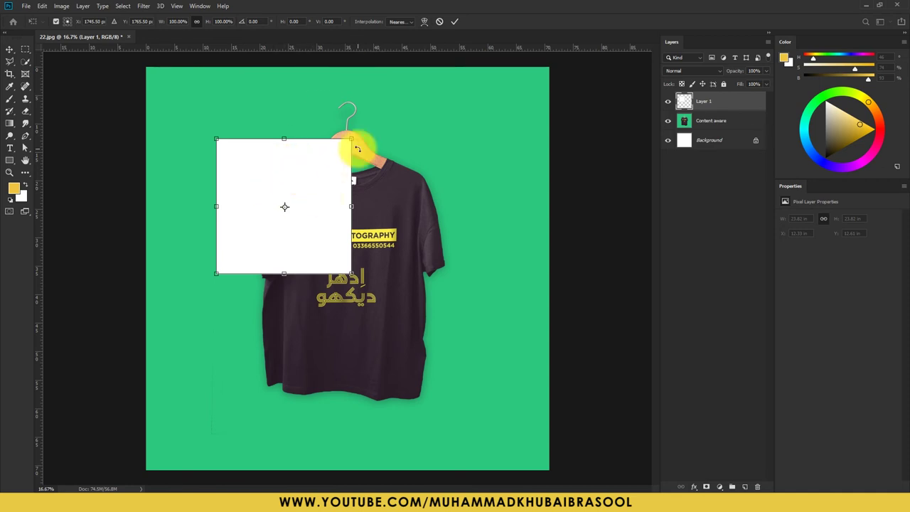
click(454, 22)
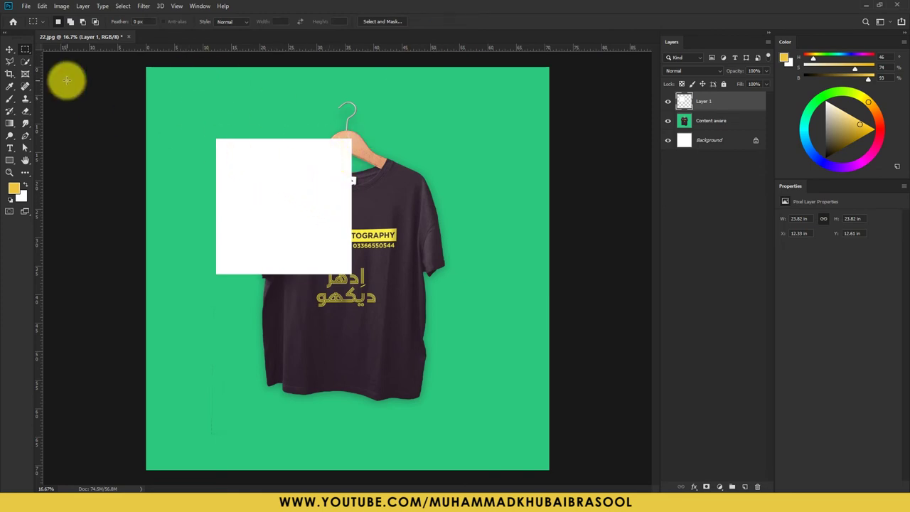
right_click(230, 150)
click(291, 238)
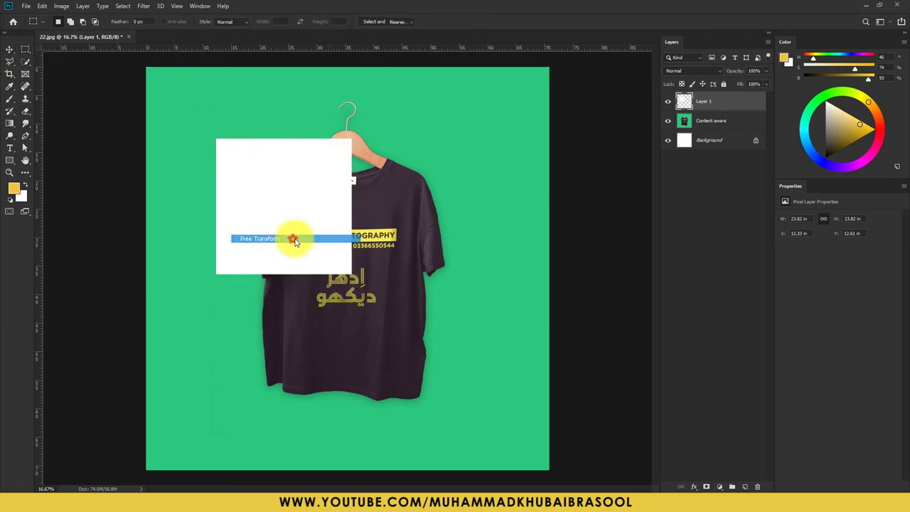
mouse_move(356, 142)
mouse_down()
mouse_move(381, 171)
mouse_move(393, 225)
mouse_up()
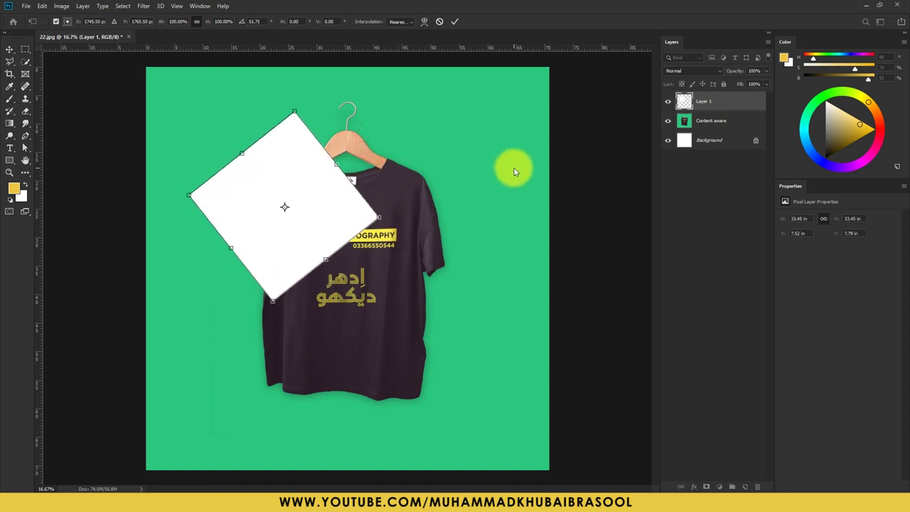
key(Return)
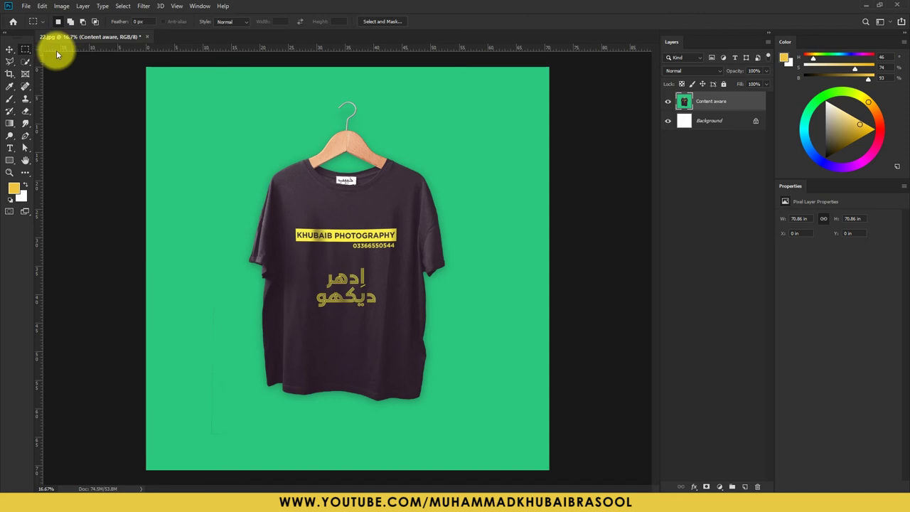
Select the T-shirt and hanger with the Quick Selection tool's Select Subject
click(26, 64)
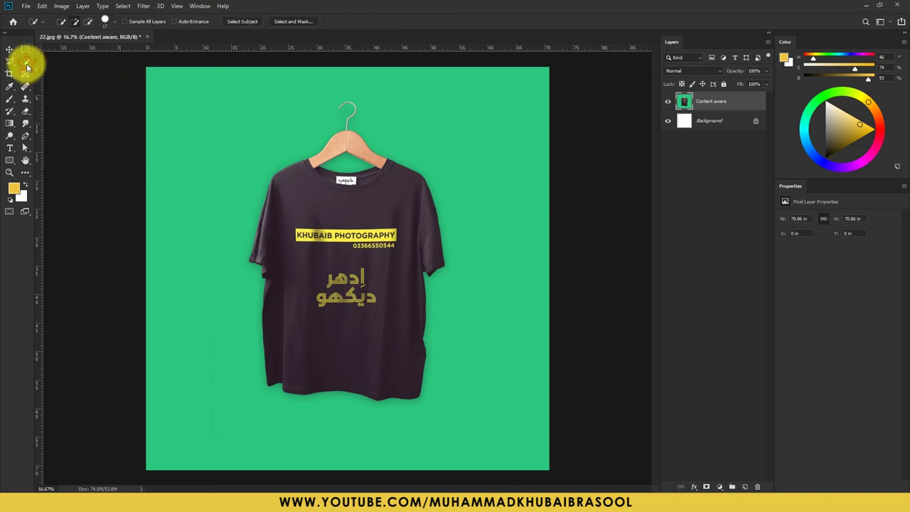
right_click(26, 64)
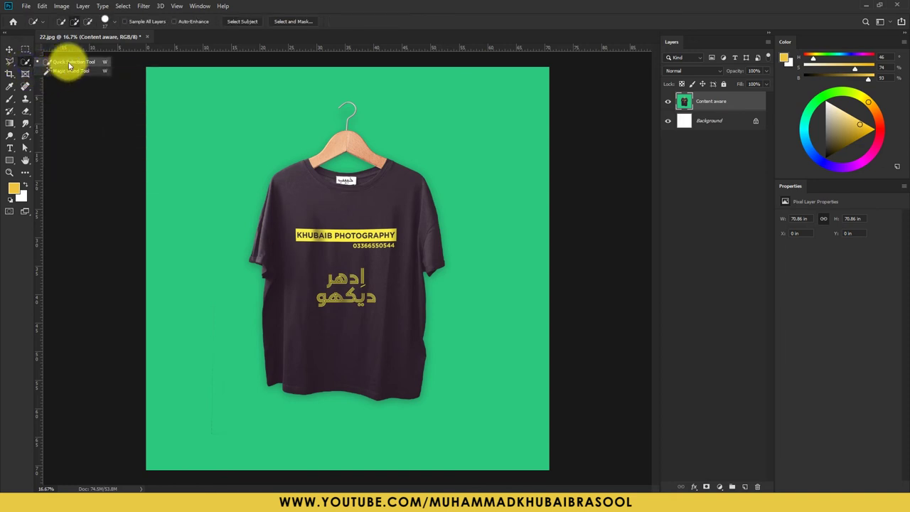
click(25, 62)
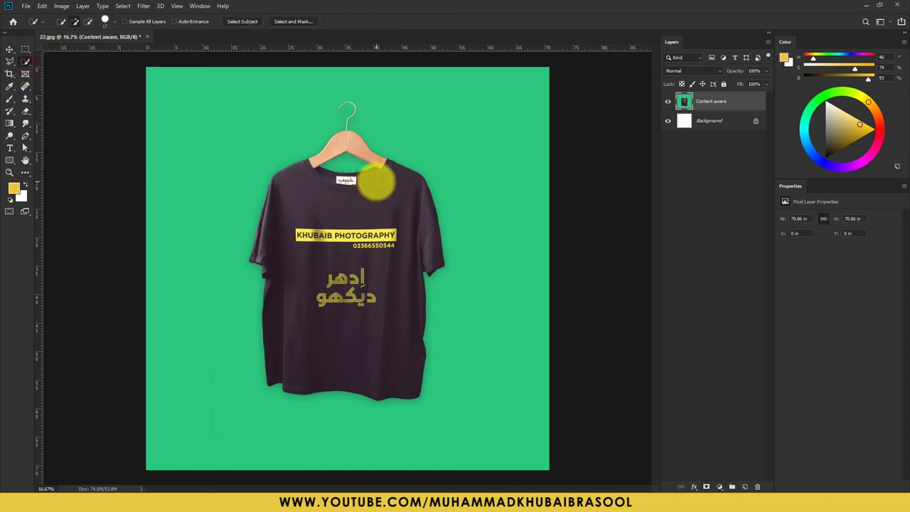
click(245, 23)
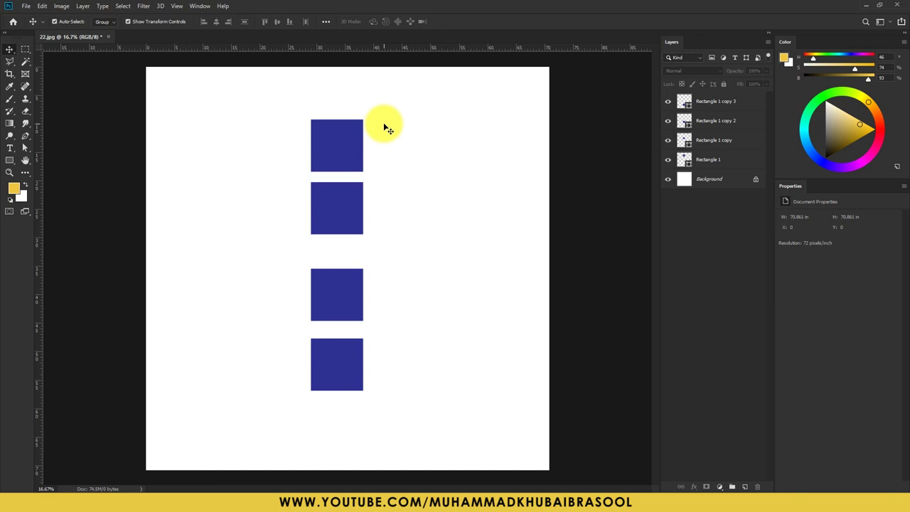
Select all four rectangle layers and distribute them evenly top to bottom
drag(397, 126, 325, 355)
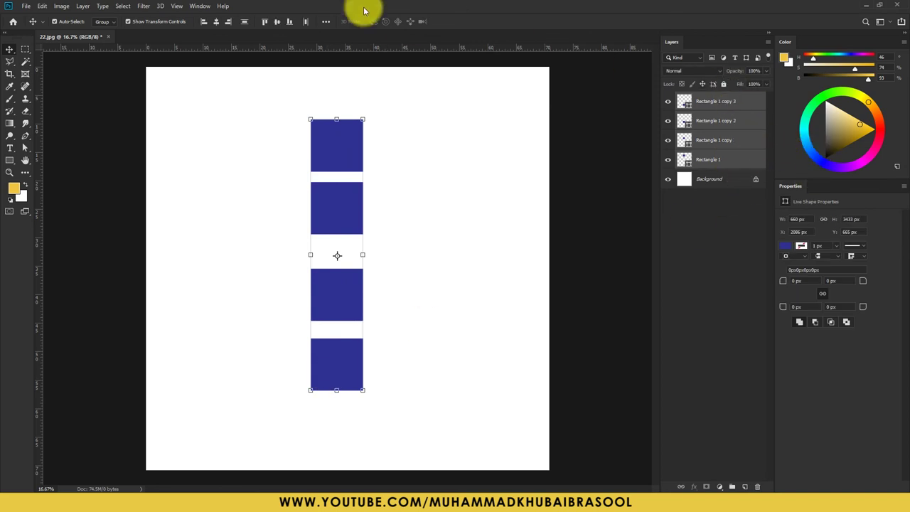
click(245, 23)
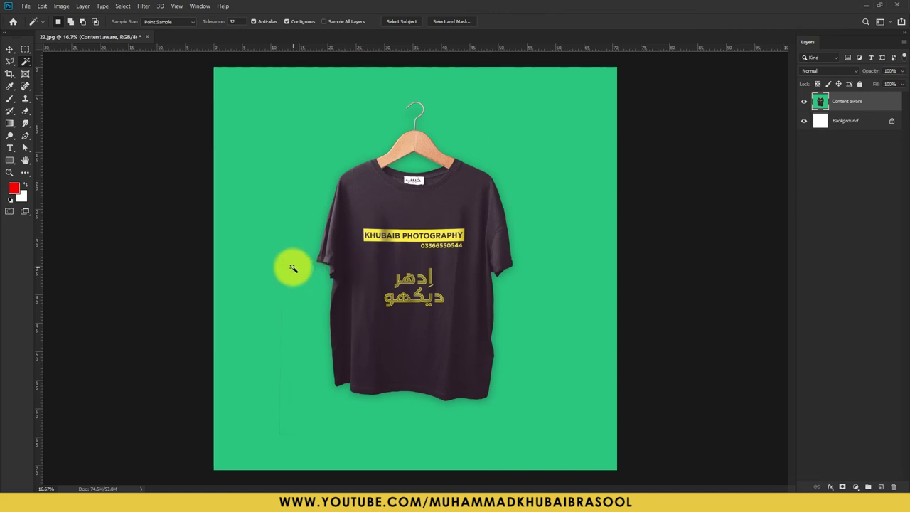
Select the green background around the shirt with the Magic Wand, in add-to-selection mode
right_click(25, 61)
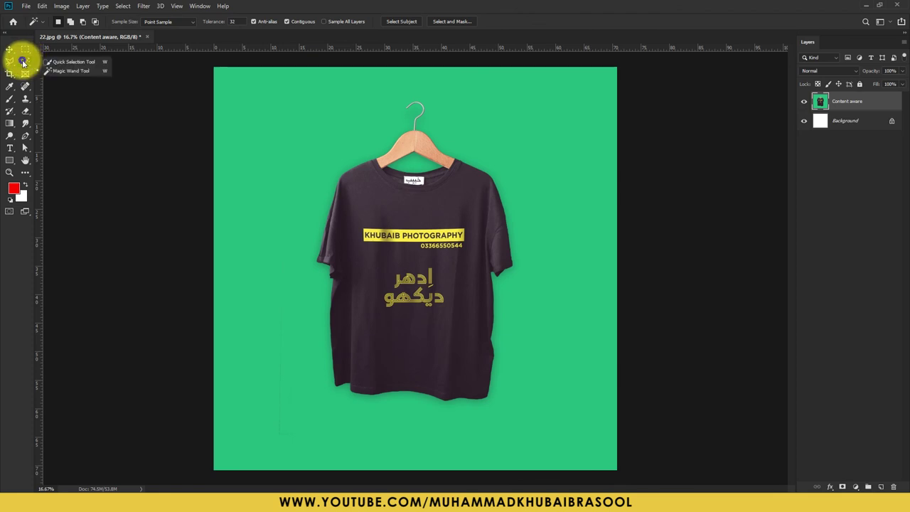
click(57, 74)
click(557, 146)
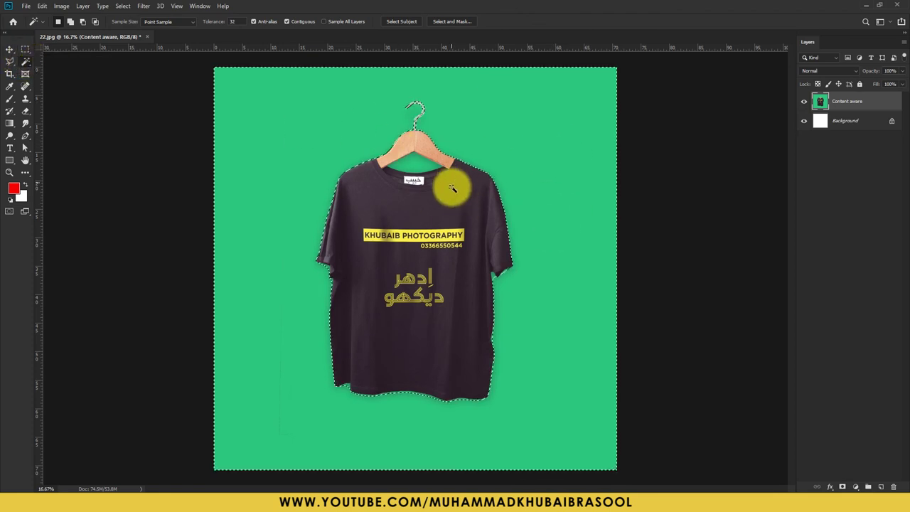
click(70, 21)
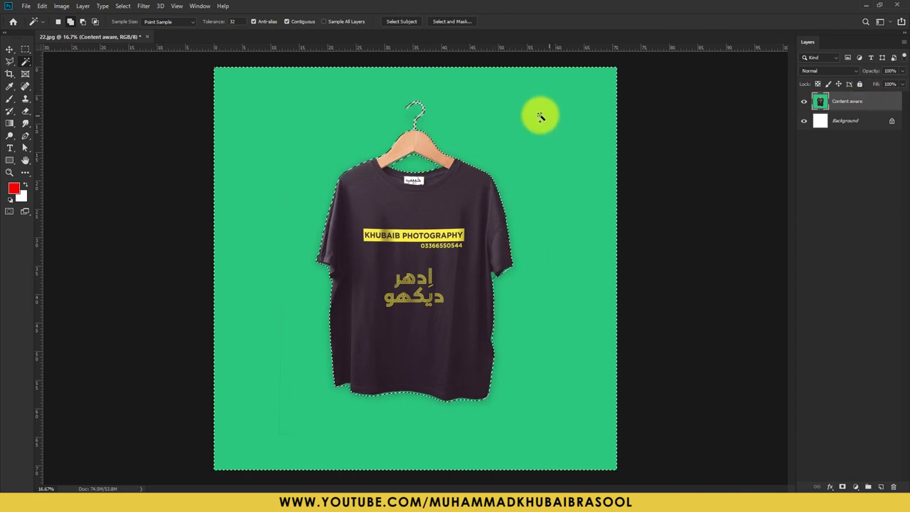
Add a Solid Color fill layer over the selection and set it to a darker red
click(855, 486)
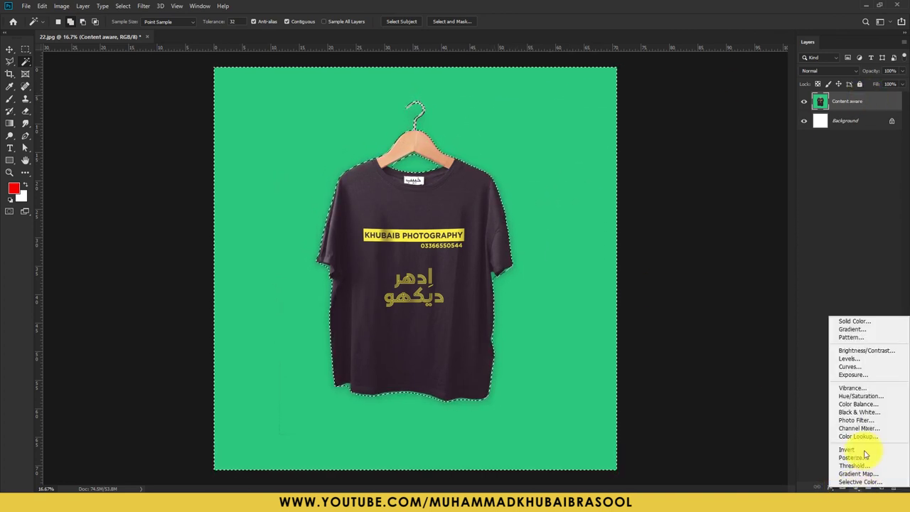
click(853, 322)
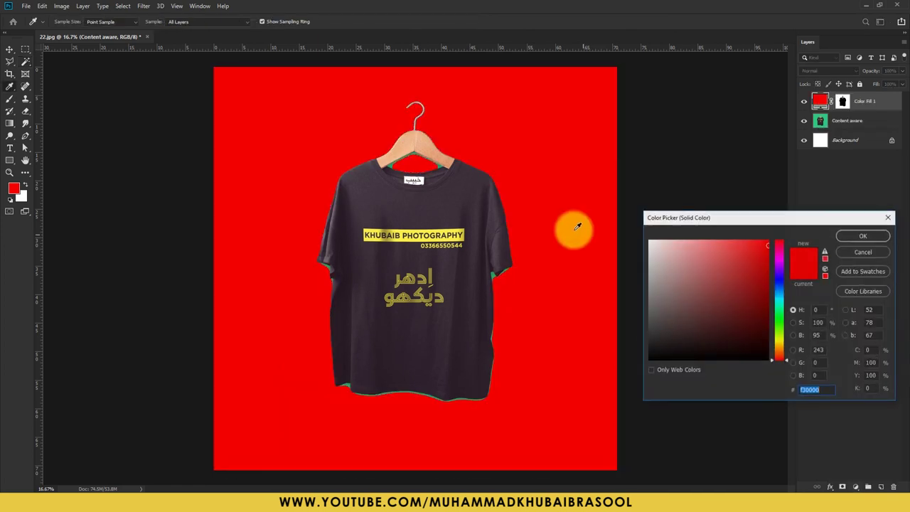
click(846, 237)
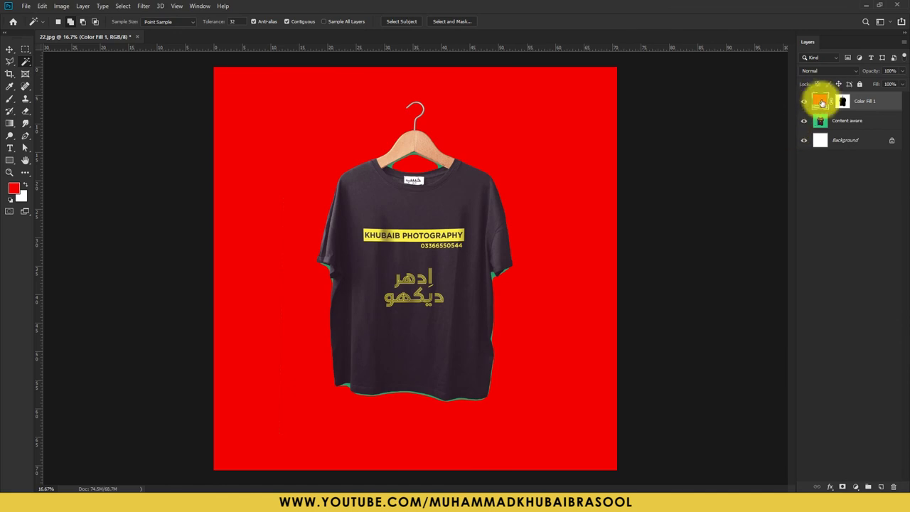
double_click(821, 102)
mouse_move(756, 237)
mouse_down()
mouse_move(759, 302)
mouse_move(766, 258)
mouse_up()
click(863, 236)
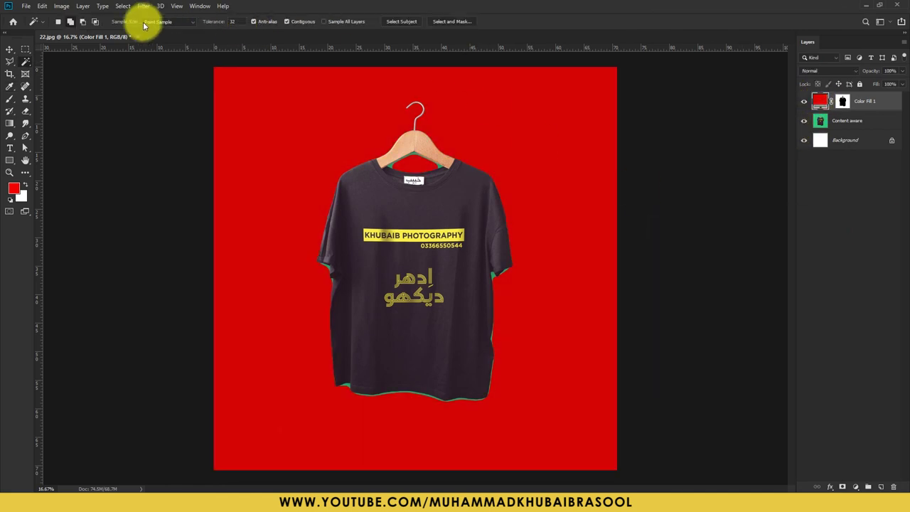
Show the Color panel in colour wheel view and set the foreground to light pink
click(200, 7)
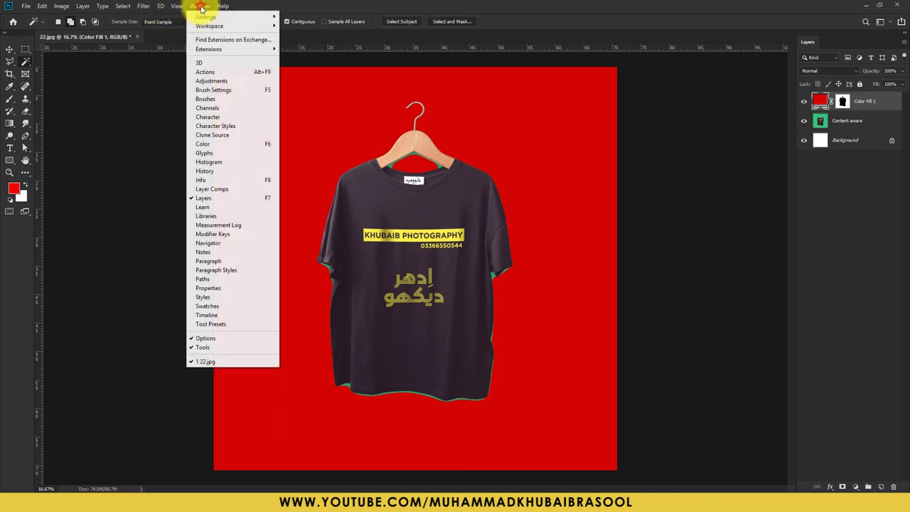
click(226, 143)
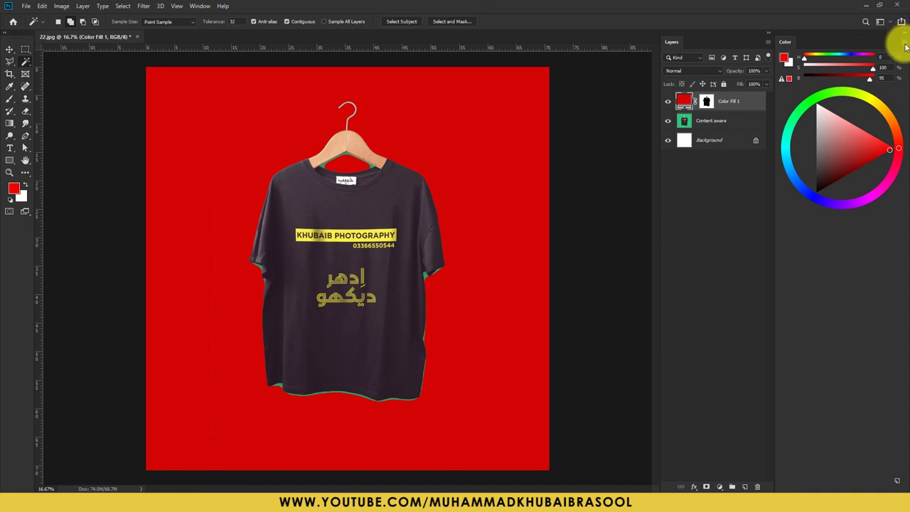
click(904, 45)
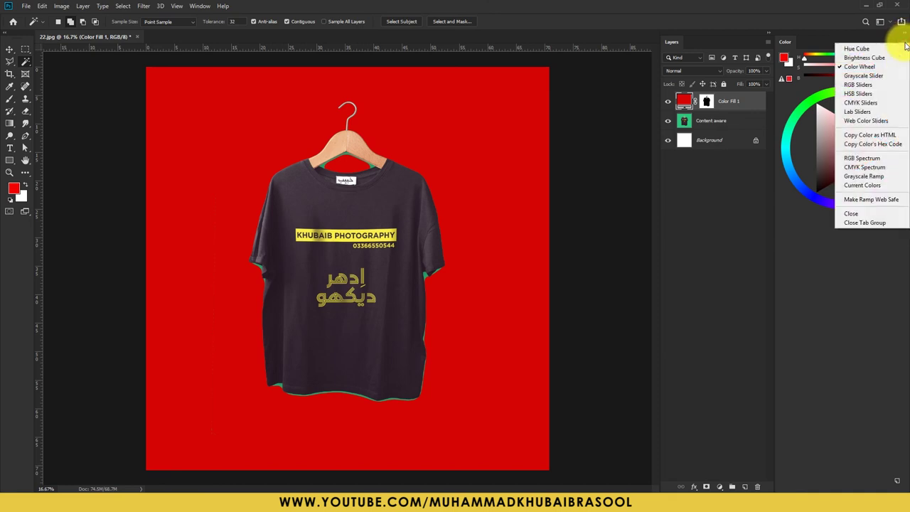
click(897, 48)
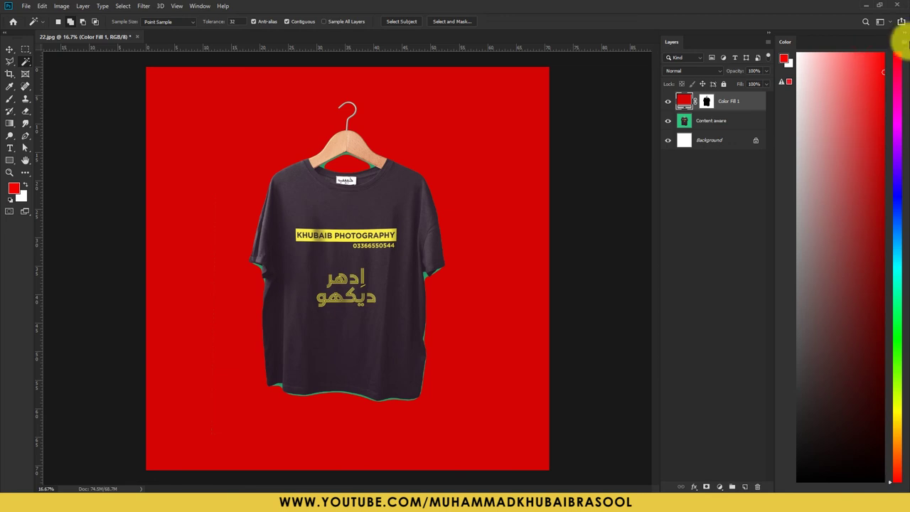
click(902, 44)
click(849, 67)
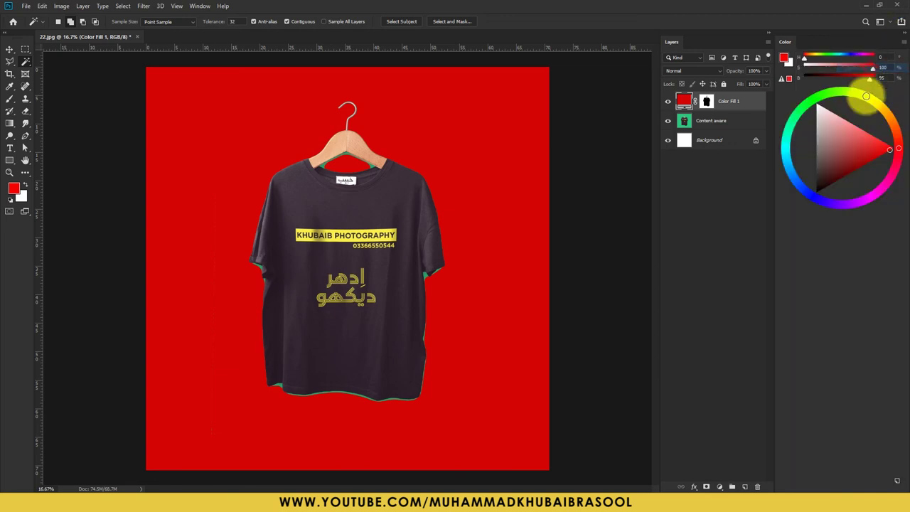
mouse_move(843, 138)
mouse_down()
mouse_move(829, 119)
mouse_move(869, 139)
mouse_move(881, 107)
mouse_up()
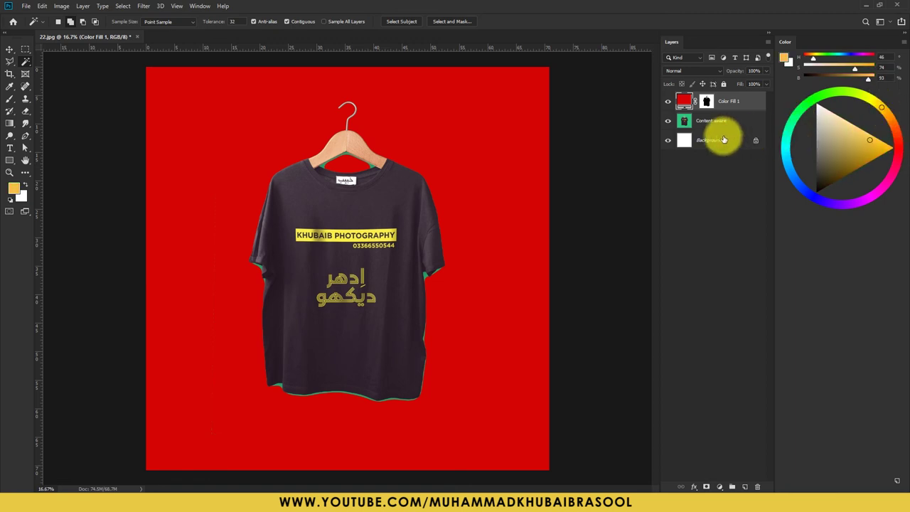
Recolour the Color Fill 1 layer to light purple in the Color Picker
double_click(684, 101)
click(706, 248)
click(734, 260)
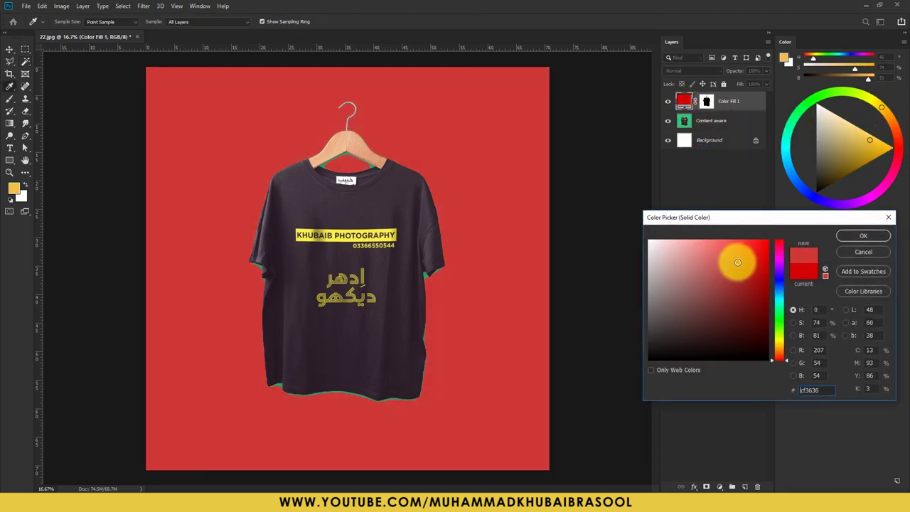
click(762, 295)
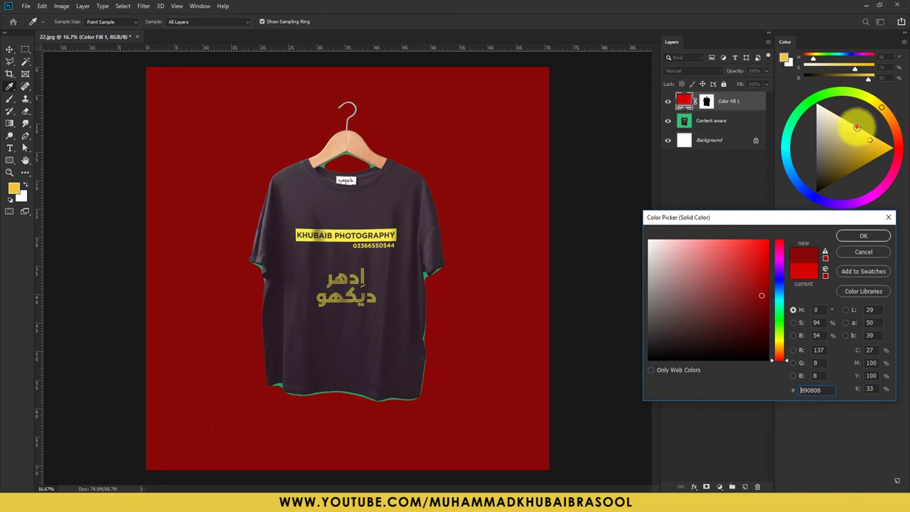
mouse_move(859, 125)
mouse_down()
mouse_move(820, 103)
mouse_move(877, 142)
mouse_move(822, 151)
mouse_move(863, 139)
mouse_up()
click(859, 202)
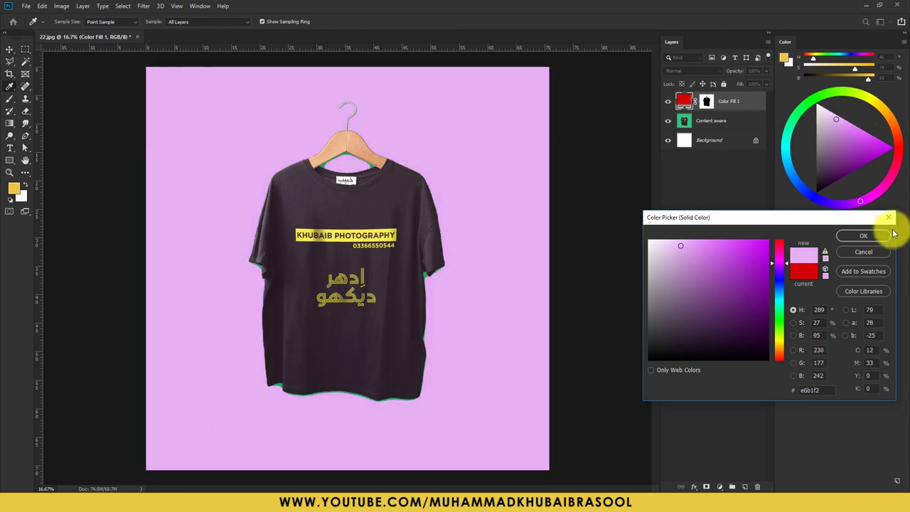
click(866, 235)
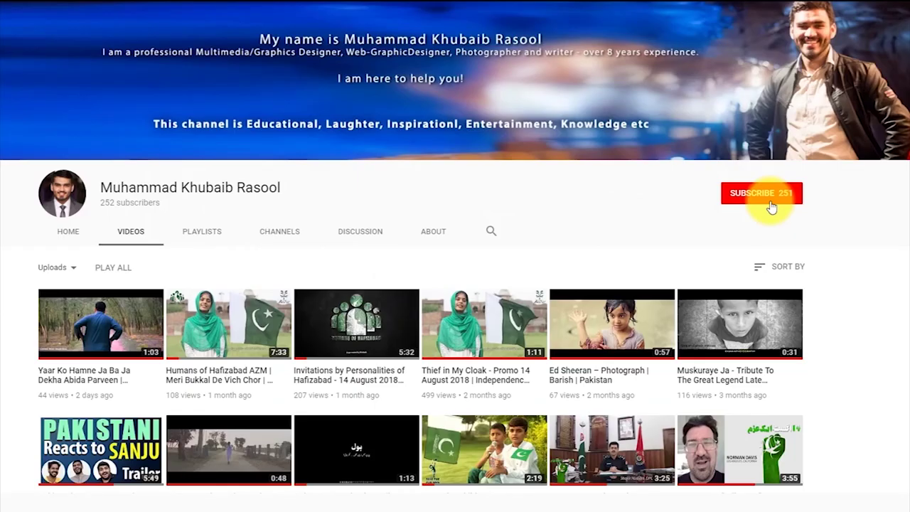
Subscribe to the channel with the red SUBSCRIBE button on its page
click(770, 194)
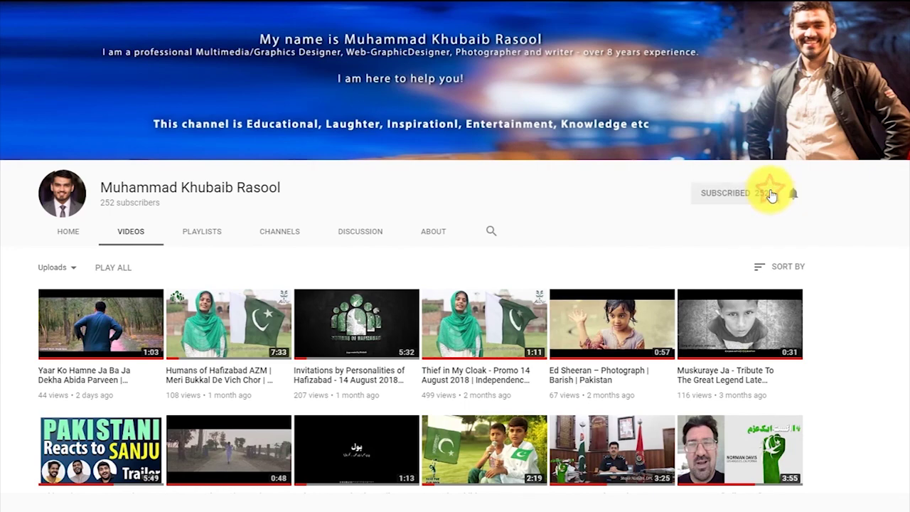